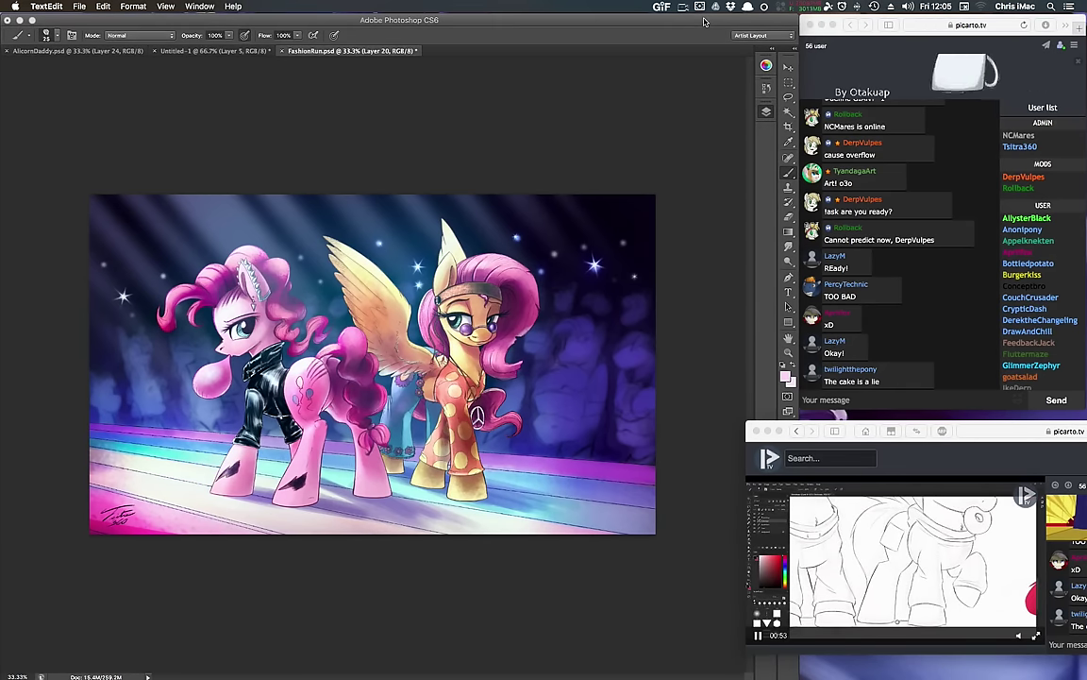
Add a new layer above Layer 20 and fill it with the pale pink foreground colour.
{"action": "left_click", "coordinate": [766, 111]}
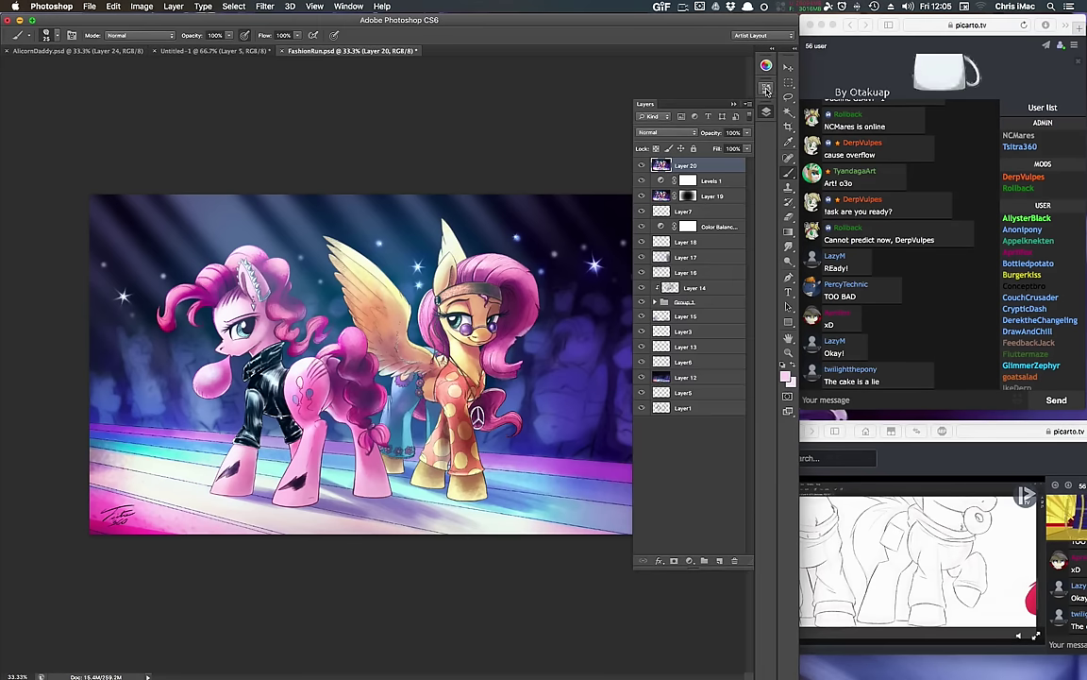
{"action": "left_click", "coordinate": [768, 89]}
{"action": "left_click", "coordinate": [767, 88]}
{"action": "left_click", "coordinate": [767, 110]}
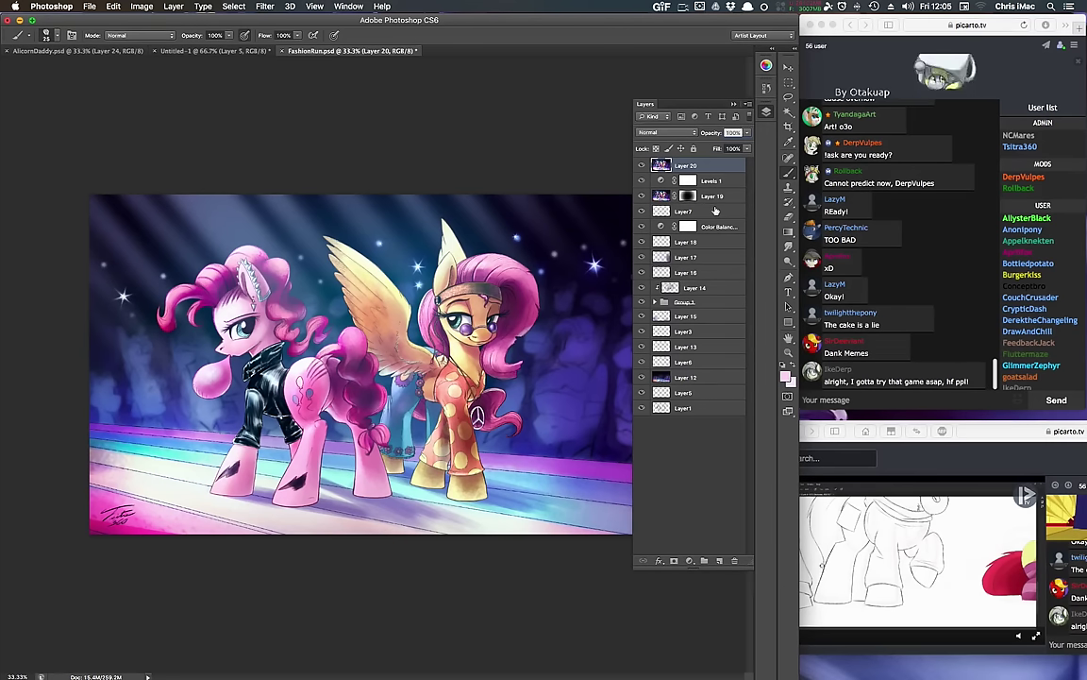
{"action": "left_click", "coordinate": [721, 560]}
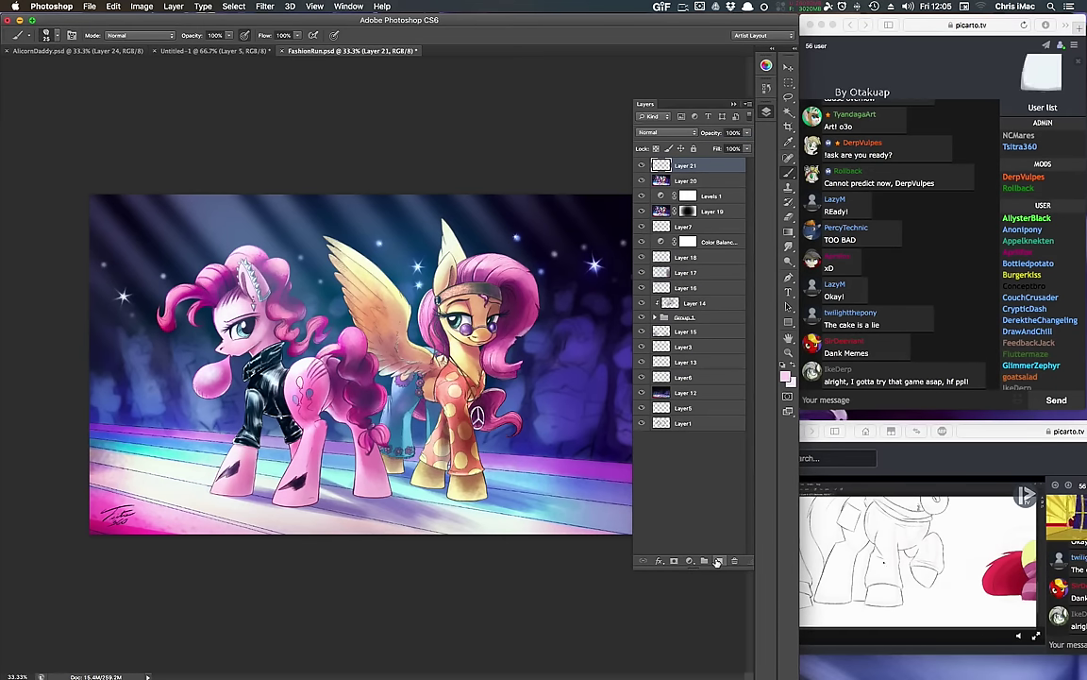
{"action": "key", "text": "alt+BackSpace"}
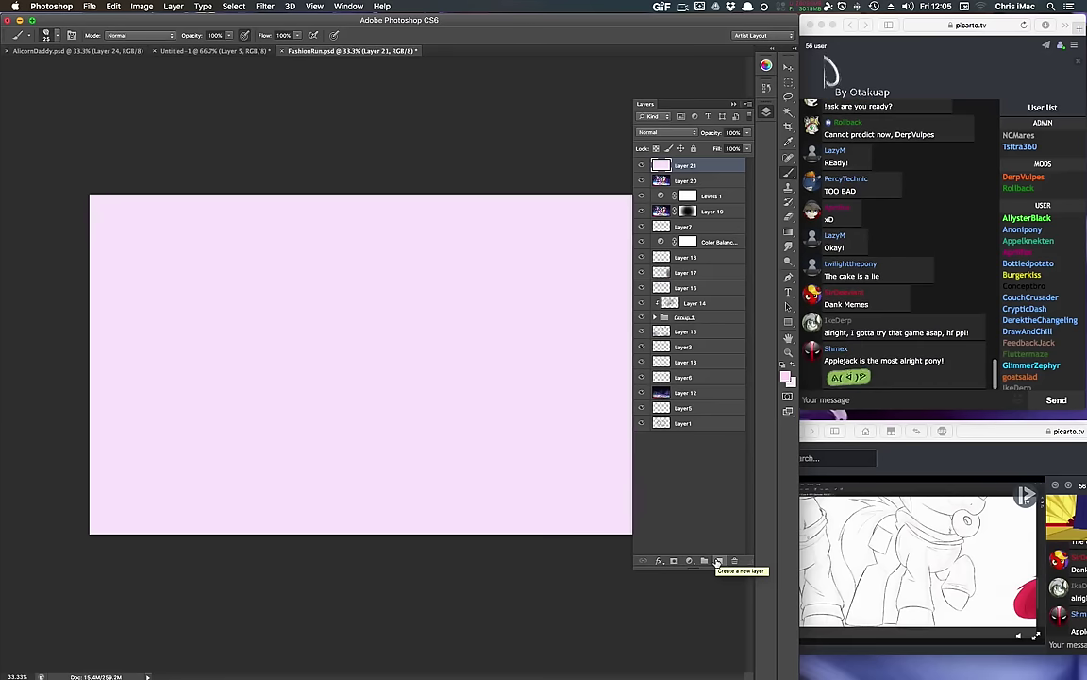
Hide every layer except Layer 14 and Group 1 so that only the two ponies show.
{"action": "left_click", "coordinate": [642, 165]}
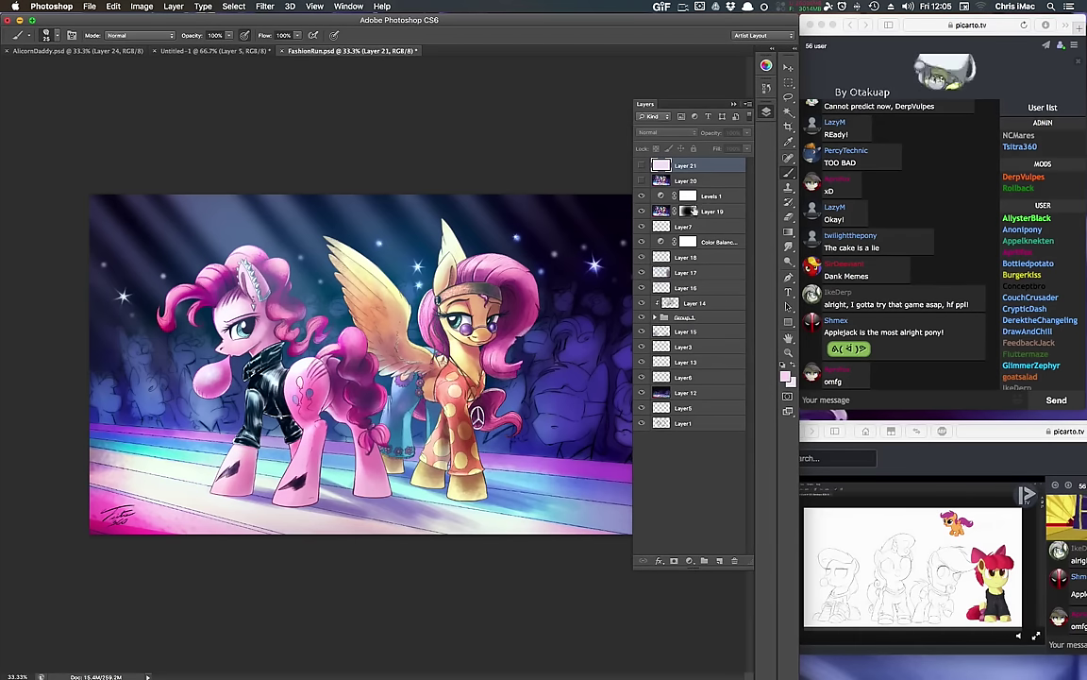
{"action": "left_click_drag", "start_coordinate": [641, 196], "coordinate": [642, 288]}
{"action": "left_click", "coordinate": [641, 408]}
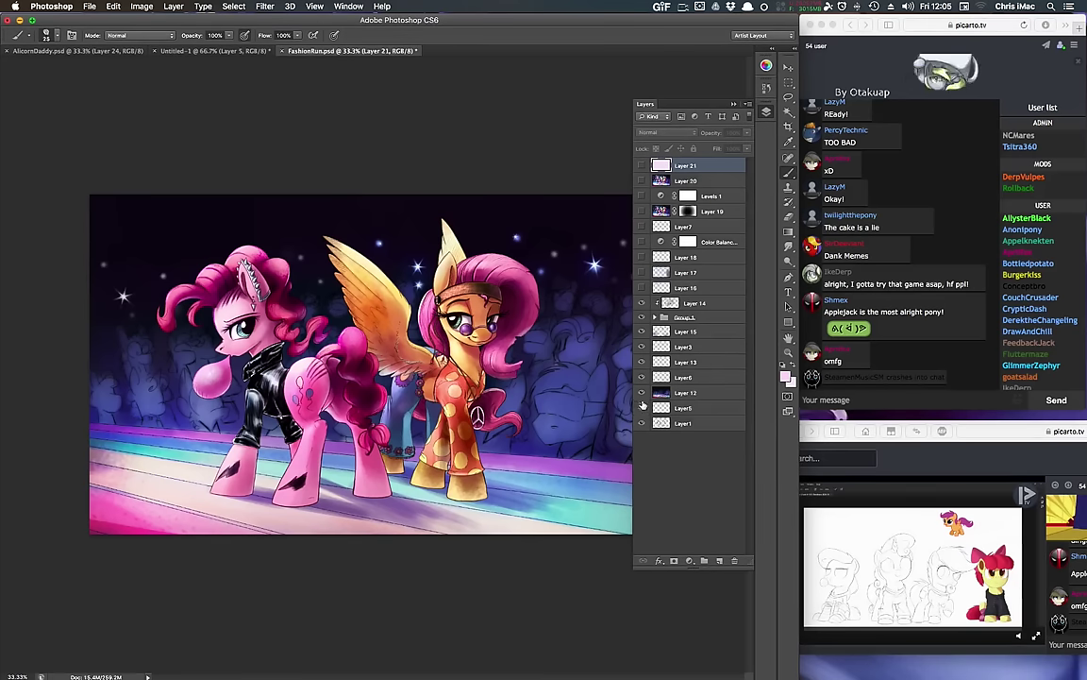
{"action": "left_click_drag", "start_coordinate": [643, 392], "coordinate": [642, 332]}
Add an empty layer at the top of the stack, and move the pale pink Layer 21 directly below Group 1 and show it.
{"action": "left_click", "coordinate": [719, 561]}
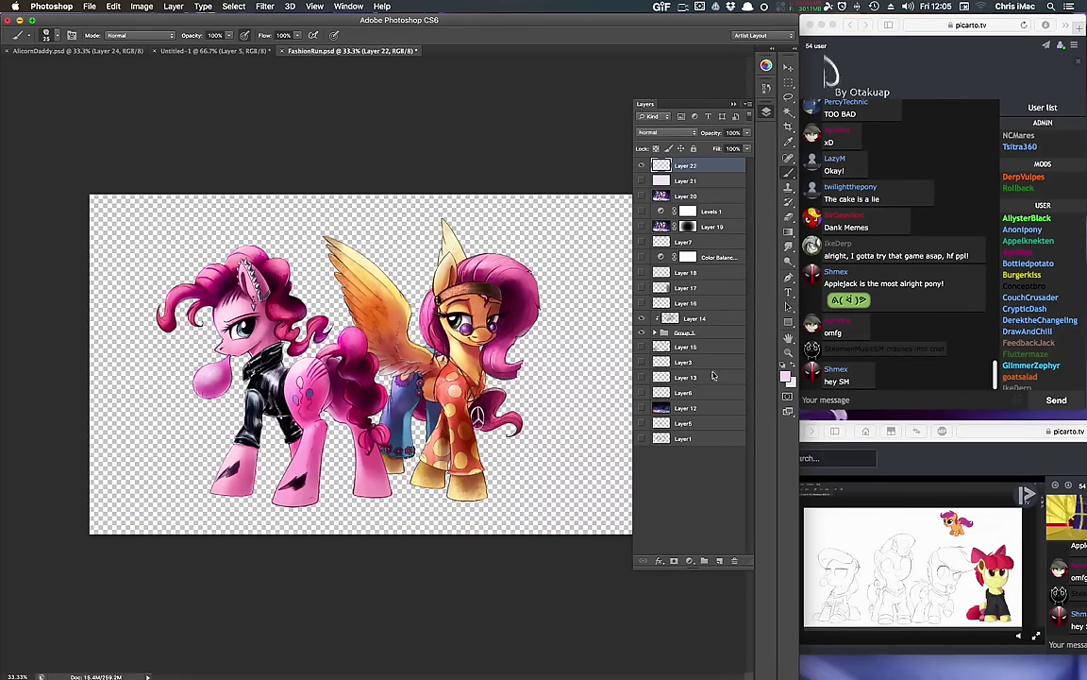
{"action": "left_click_drag", "start_coordinate": [710, 166], "coordinate": [707, 184]}
{"action": "double_click", "coordinate": [713, 182]}
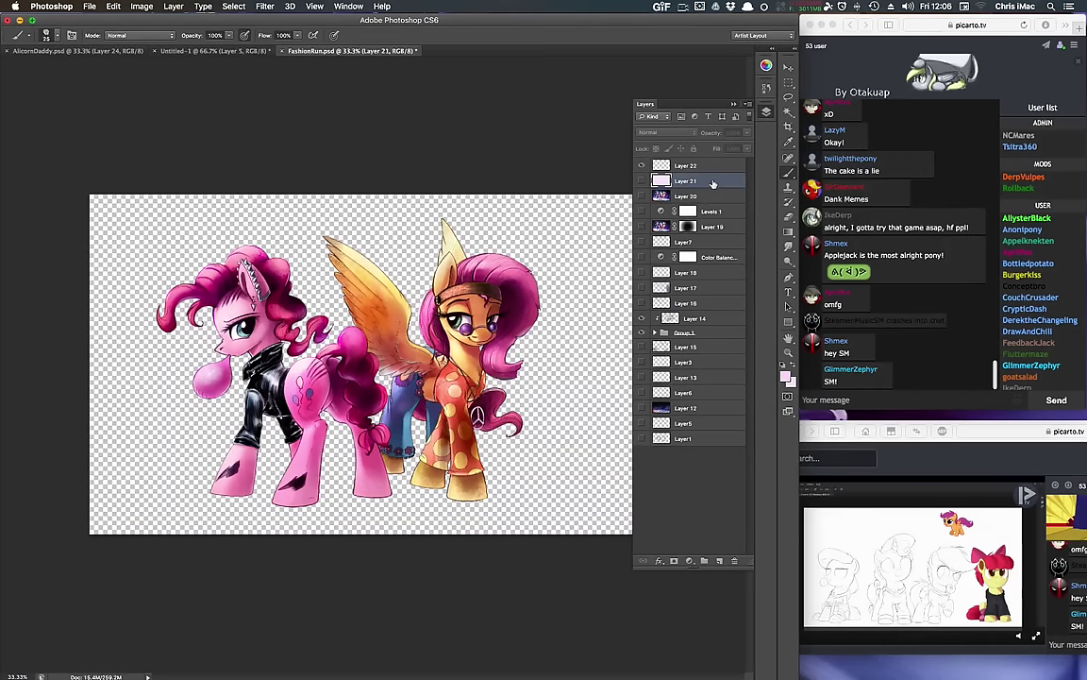
{"action": "left_click", "coordinate": [873, 258]}
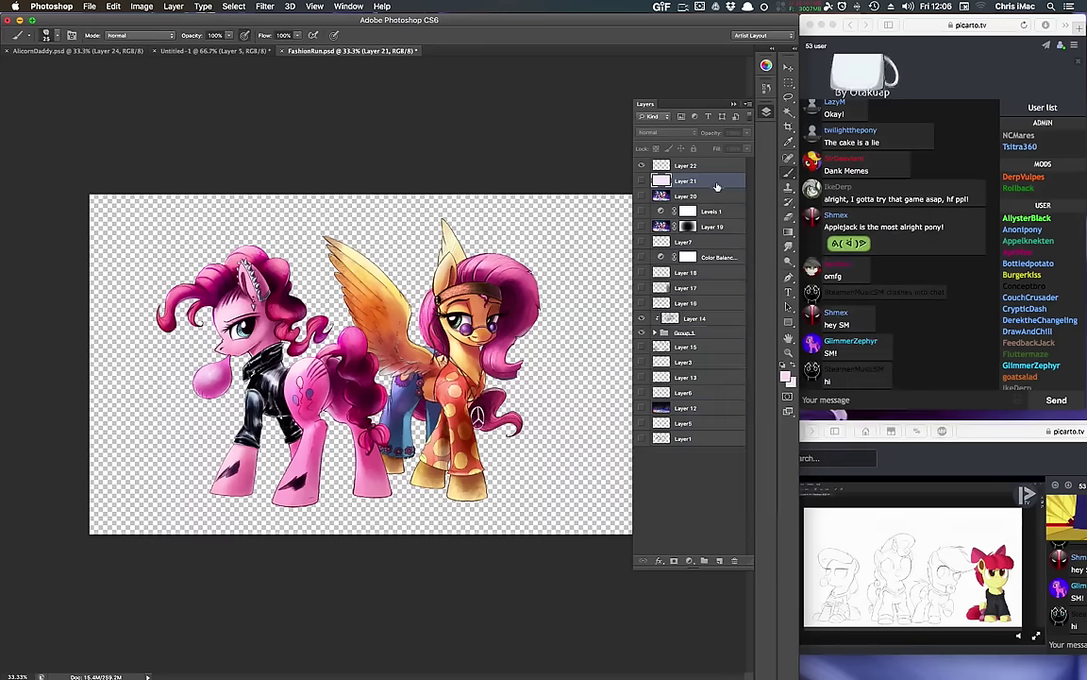
{"action": "left_click_drag", "start_coordinate": [701, 285], "coordinate": [694, 333]}
{"action": "key", "text": "ctrl+z"}
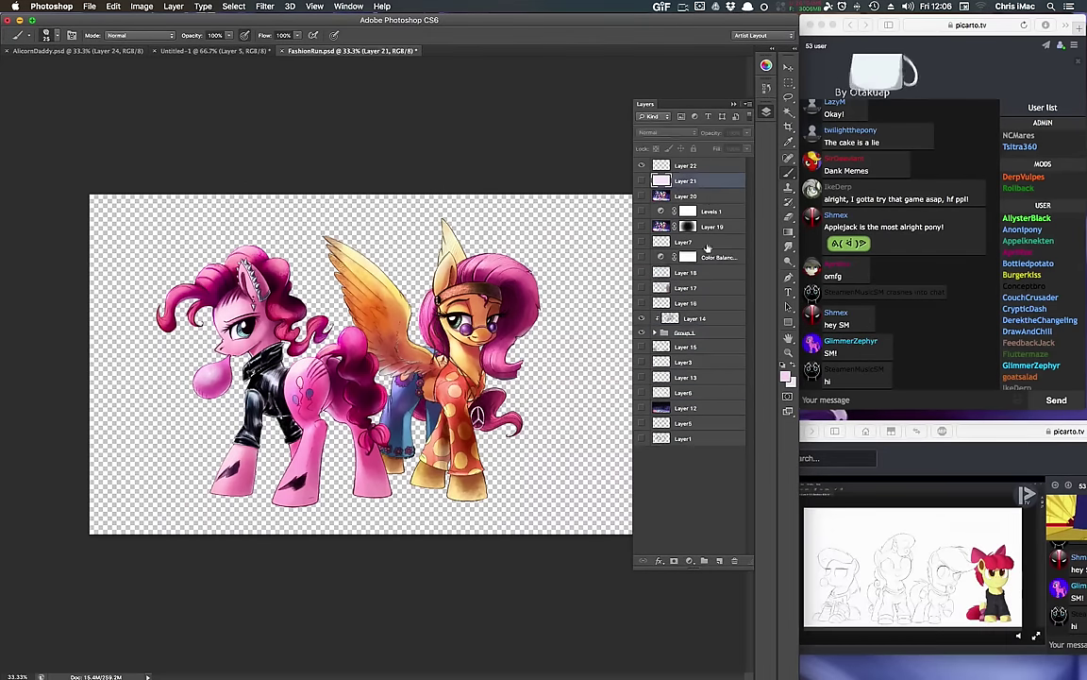
{"action": "left_click_drag", "start_coordinate": [686, 339], "coordinate": [686, 340]}
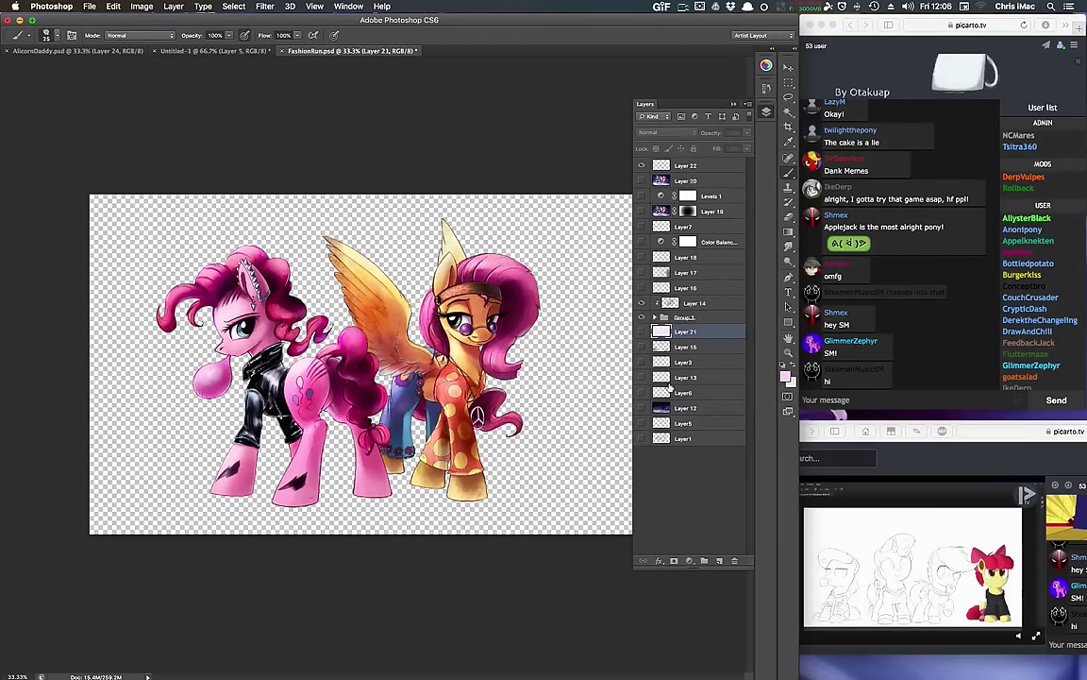
{"action": "left_click", "coordinate": [642, 332]}
Hide Layer 14 and expand Group 1, toggling Layer2 off and on to check its contents.
{"action": "key", "text": "z"}
{"action": "left_click_drag", "start_coordinate": [410, 472], "coordinate": [436, 477]}
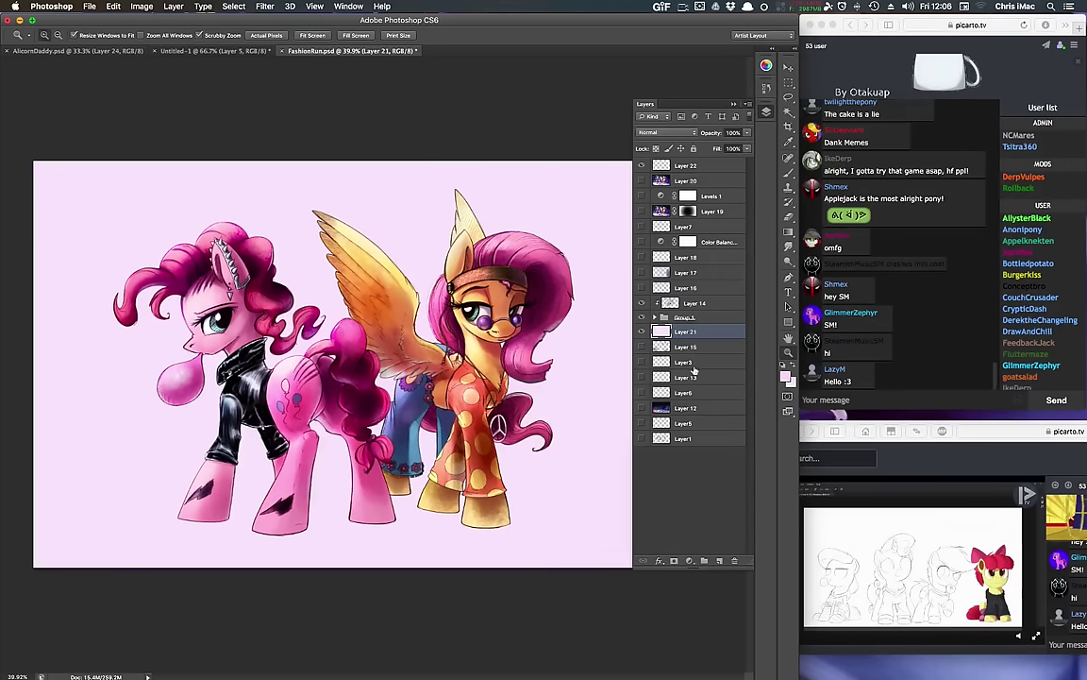
{"action": "left_click", "coordinate": [641, 304]}
{"action": "left_click", "coordinate": [656, 317]}
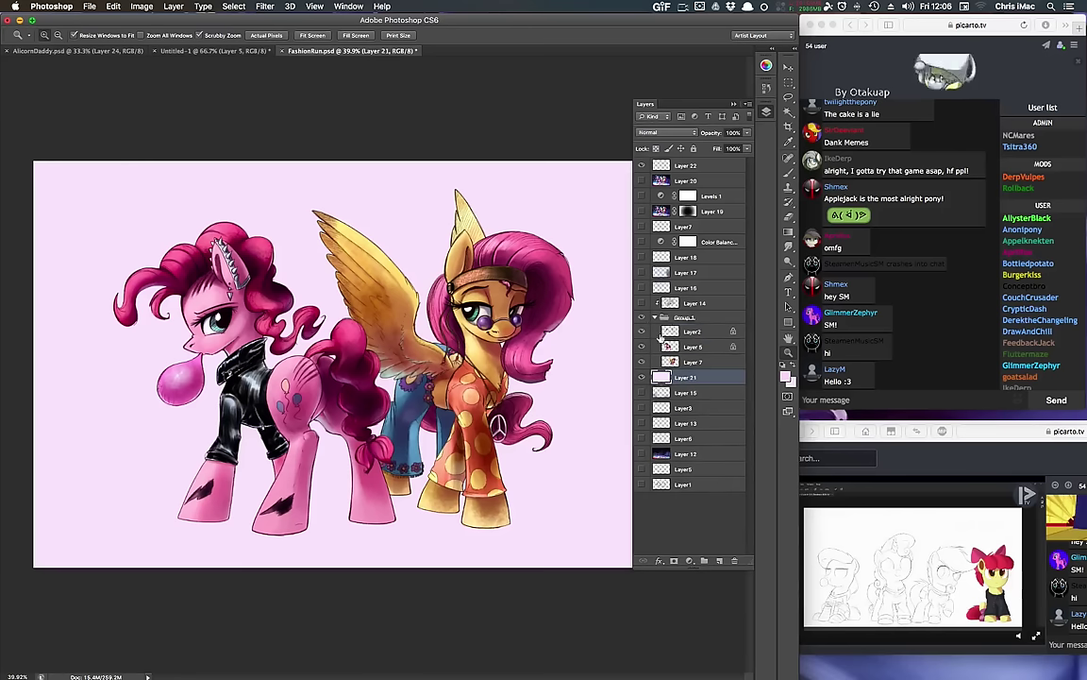
{"action": "left_click", "coordinate": [642, 332]}
{"action": "left_click", "coordinate": [641, 333]}
Fill the pink pony's Layer 5 with a flat dark pink sampled from its hind leg.
{"action": "left_click_drag", "start_coordinate": [410, 379], "coordinate": [431, 480]}
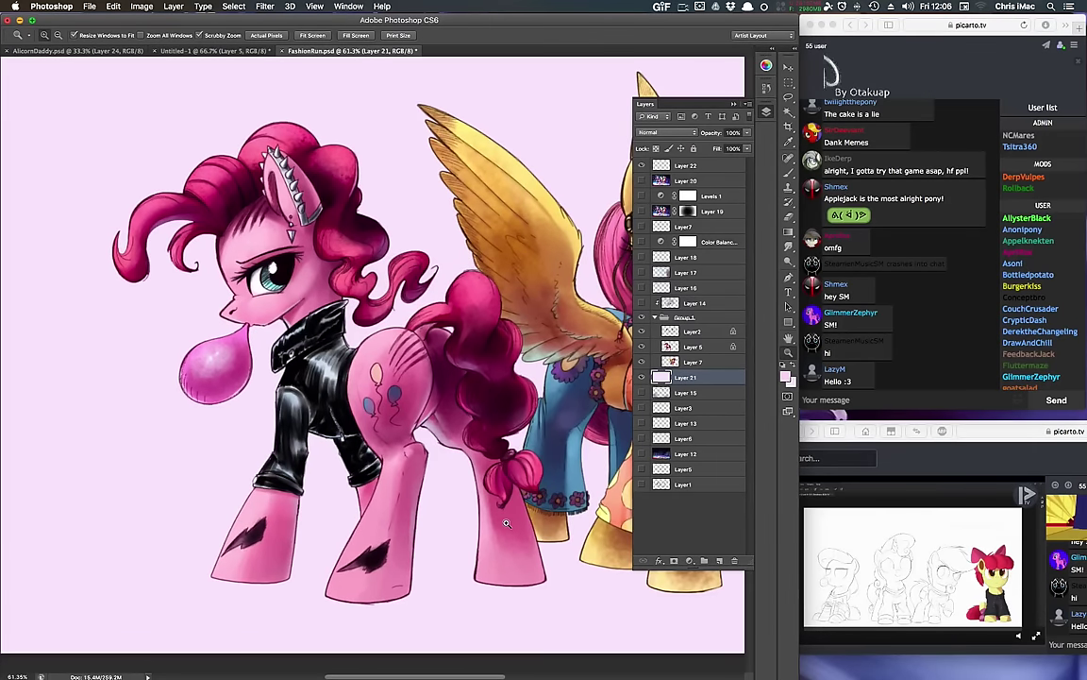
{"action": "left_click", "coordinate": [695, 346]}
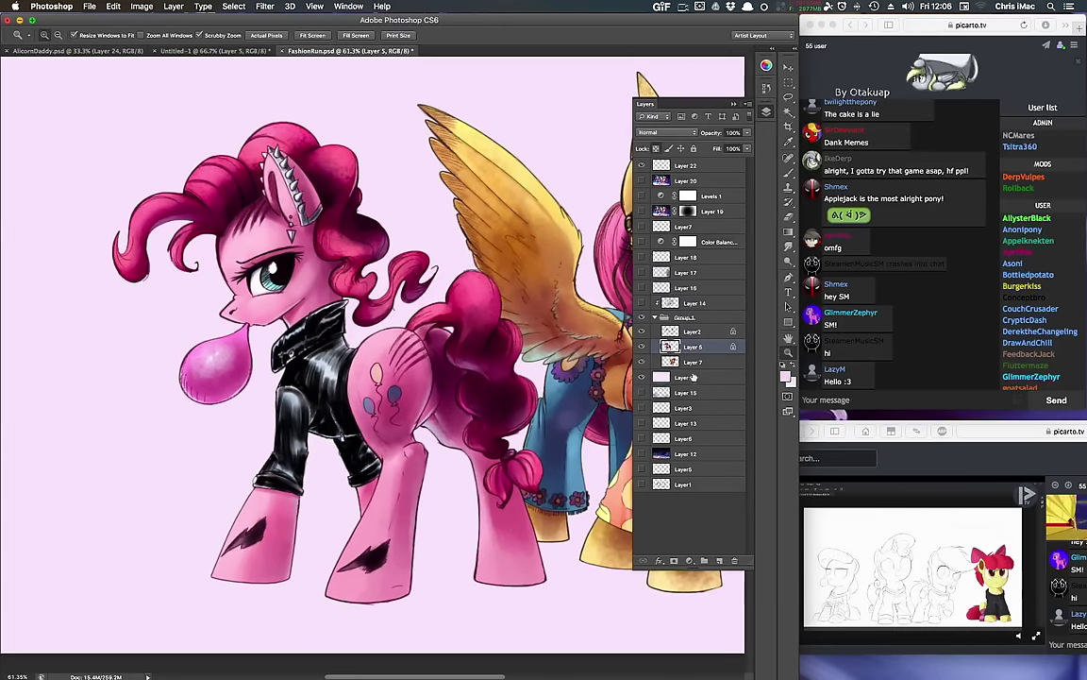
{"action": "key", "text": "b"}
{"action": "left_click", "coordinate": [509, 518], "text": "alt"}
{"action": "key", "text": "alt+BackSpace"}
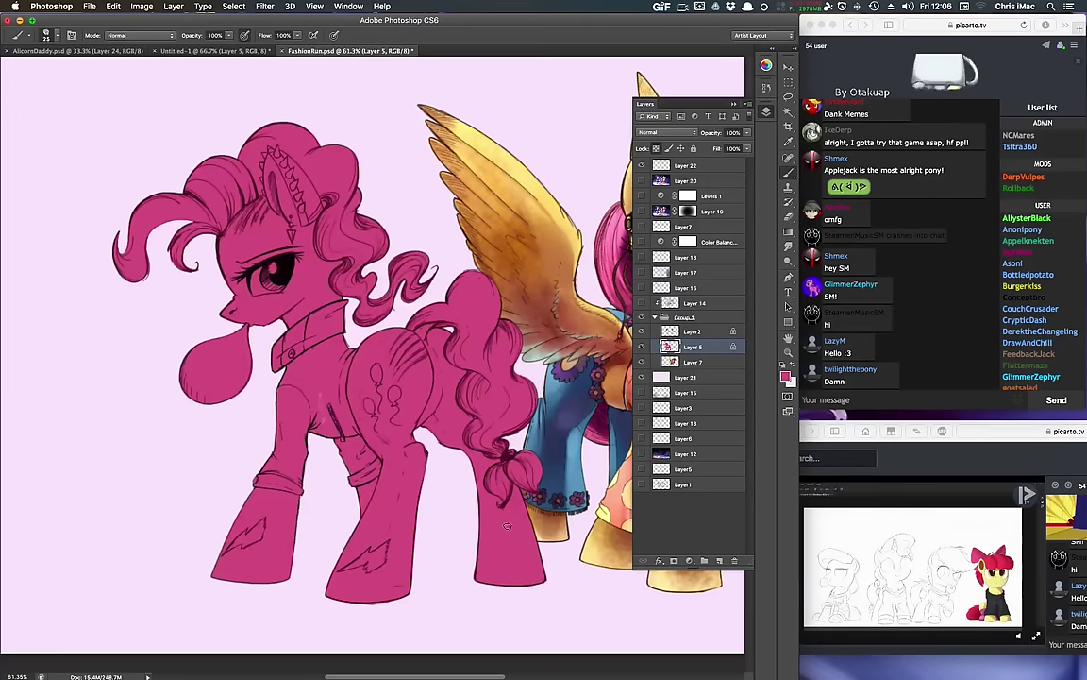
Lock the transparent pixels of the winged pony's Layer 7 and fill it with flat orange sampled from its front hoof.
{"action": "scroll", "coordinate": [510, 528], "scroll_direction": "right", "scroll_amount": 5}
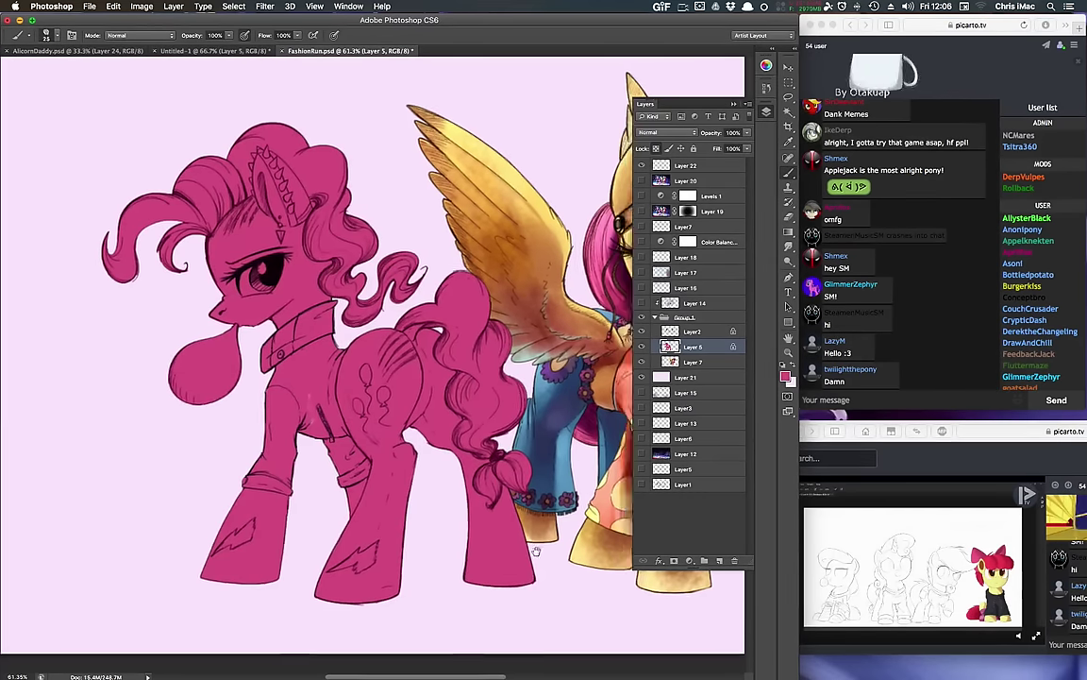
{"action": "left_click", "coordinate": [545, 562], "text": "super"}
{"action": "left_click", "coordinate": [524, 561], "text": "alt"}
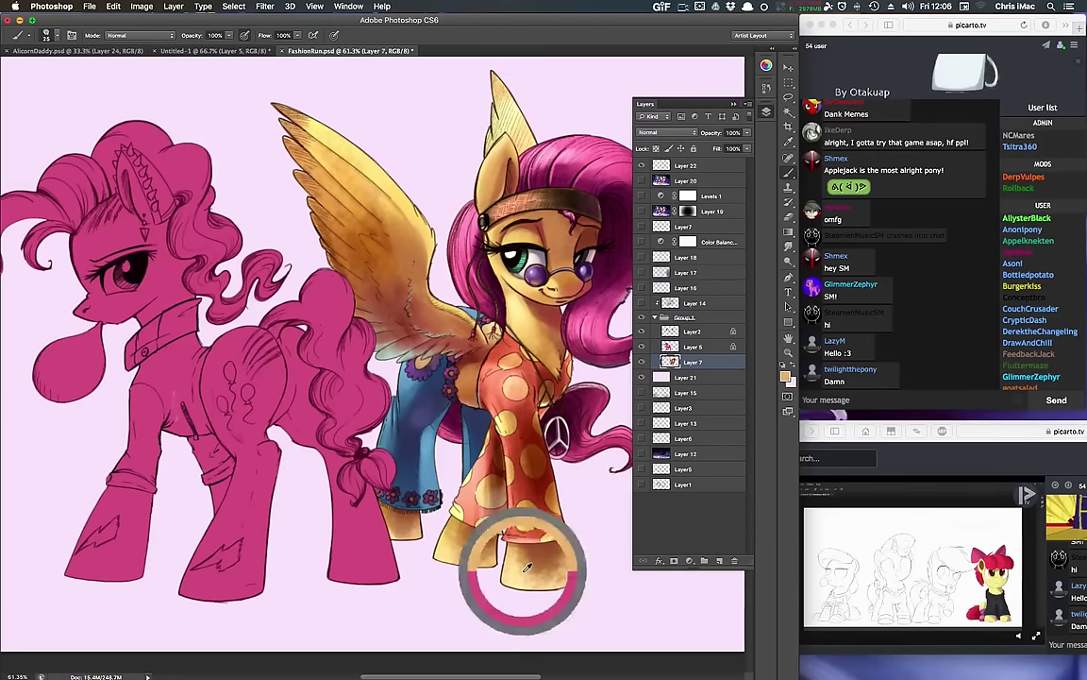
{"action": "key", "text": "alt+BackSpace"}
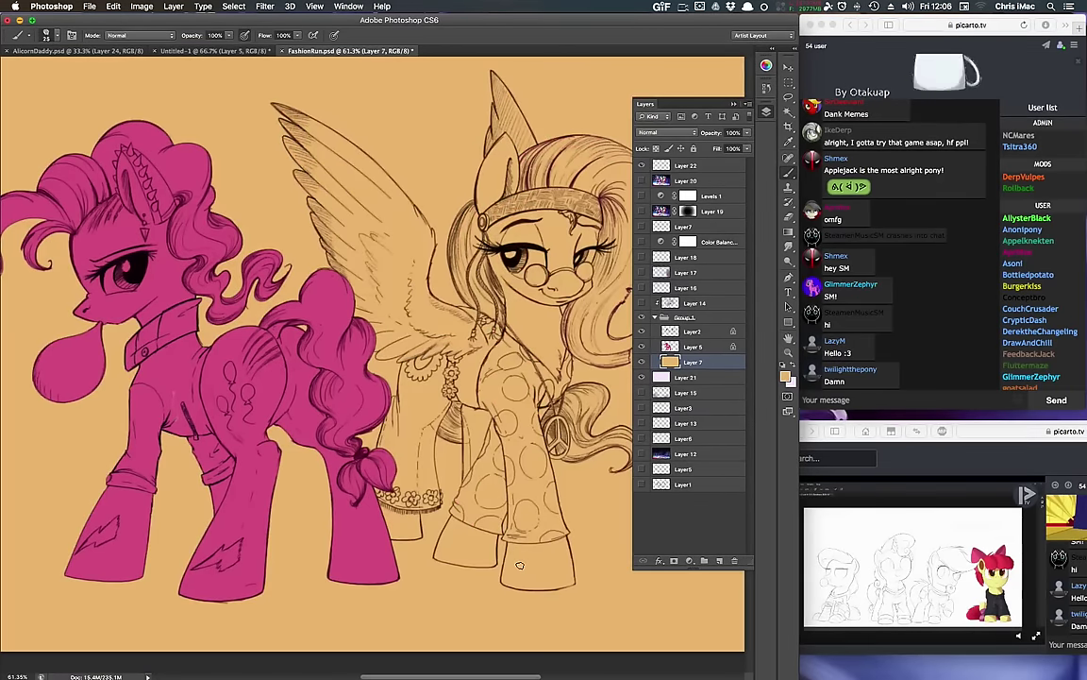
{"action": "key", "text": "super+z"}
{"action": "left_click", "coordinate": [654, 148]}
{"action": "key", "text": "alt+BackSpace"}
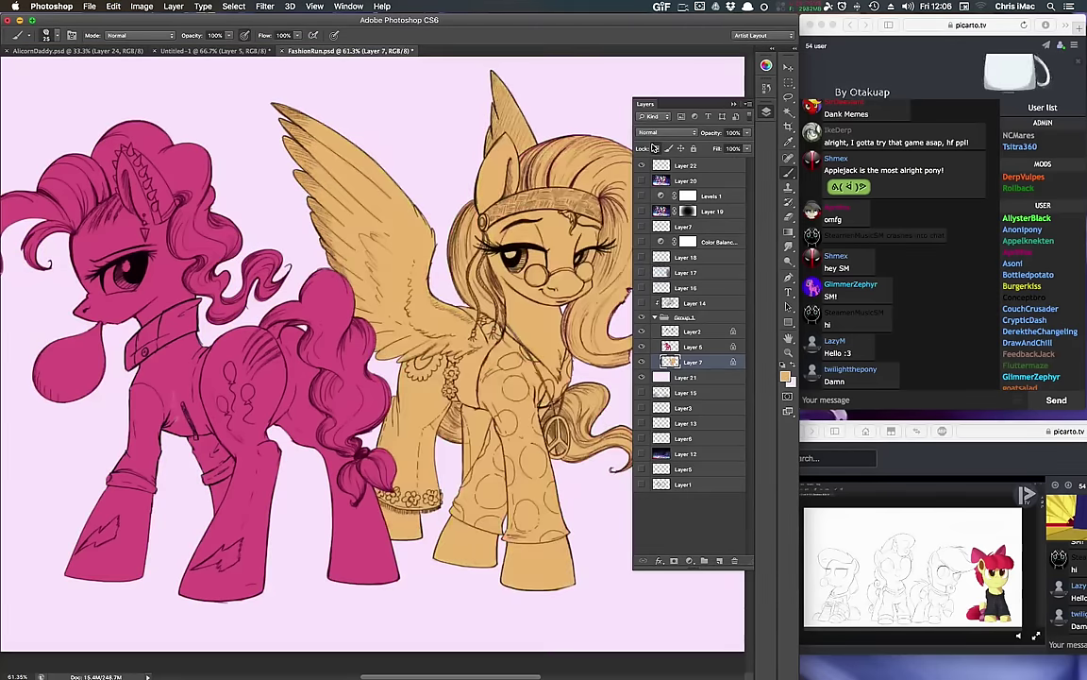
Lower the opacity of the line art on Layer2 to 54%.
{"action": "mouse_move", "coordinate": [477, 589]}
{"action": "left_mouse_down"}
{"action": "mouse_move", "coordinate": [567, 564]}
{"action": "mouse_move", "coordinate": [607, 582]}
{"action": "mouse_move", "coordinate": [441, 578]}
{"action": "mouse_move", "coordinate": [458, 580]}
{"action": "left_mouse_up"}
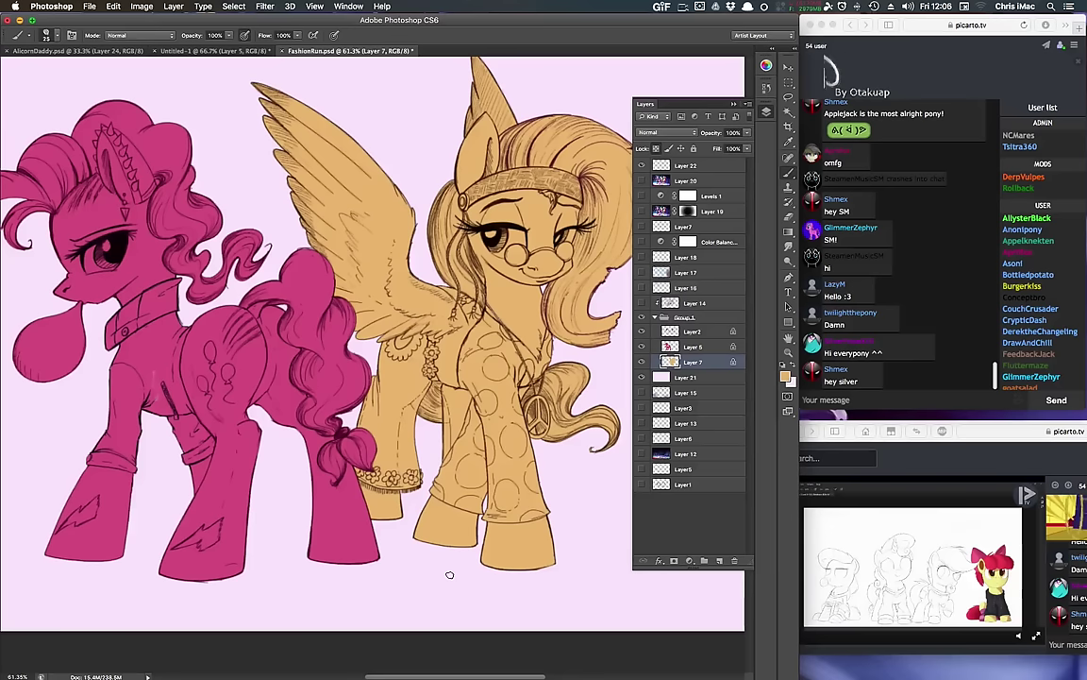
{"action": "left_click_drag", "start_coordinate": [449, 575], "coordinate": [515, 586]}
{"action": "left_click", "coordinate": [715, 335]}
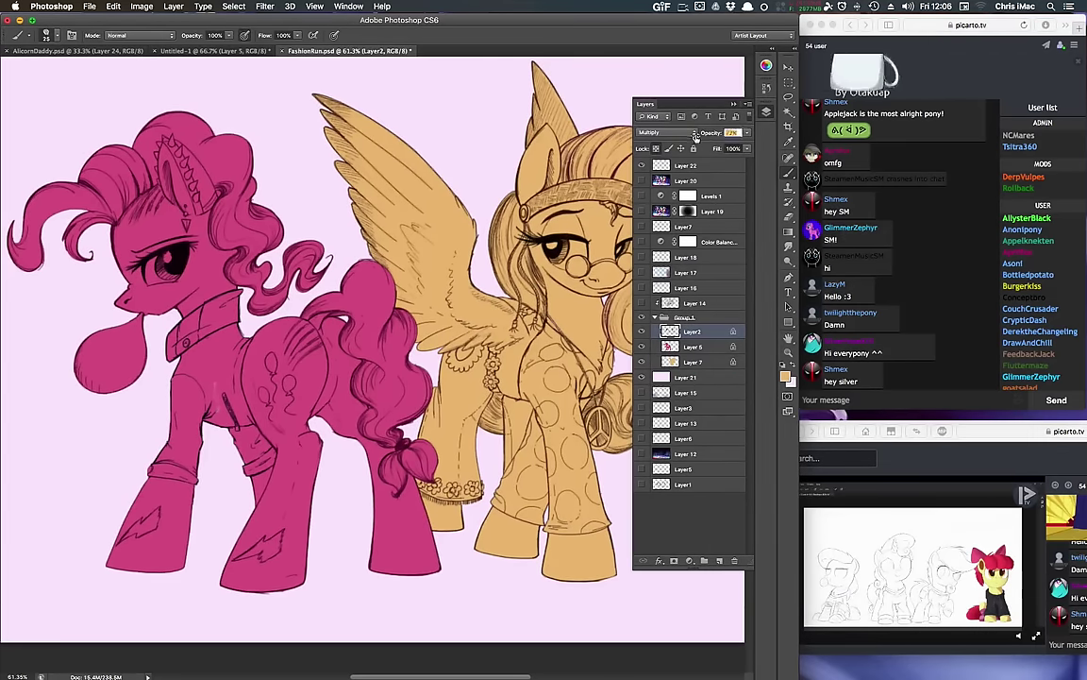
{"action": "left_click_drag", "start_coordinate": [714, 132], "coordinate": [702, 130]}
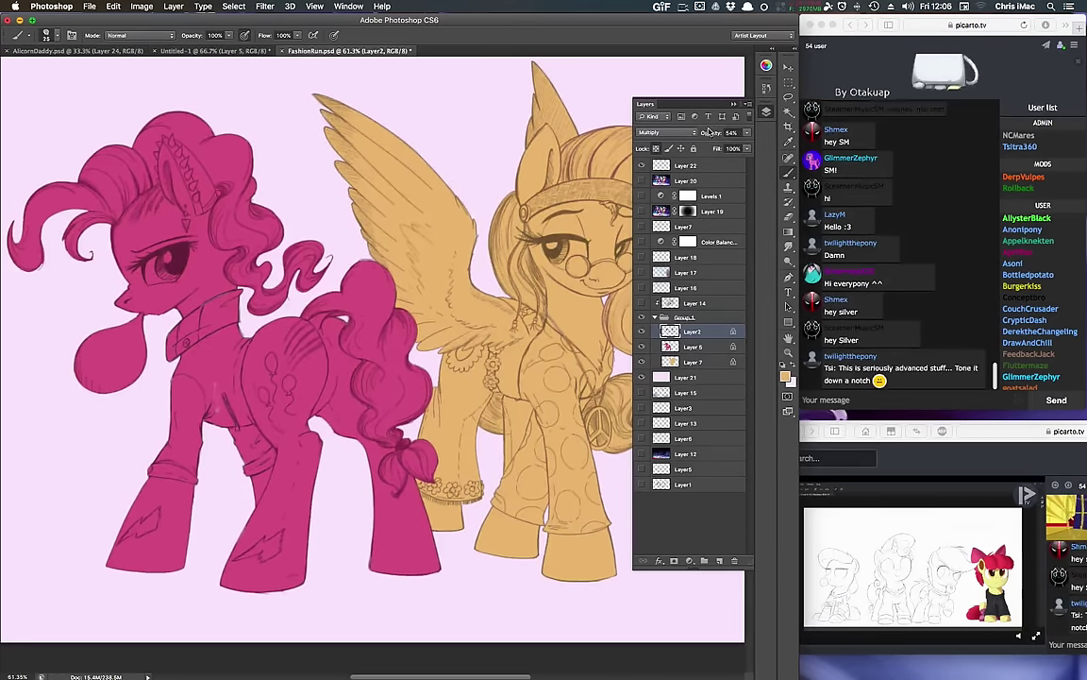
Add a new layer above Layer2 and brush thick black outlines along the pink pony's face, chest, belly and legs.
{"action": "key", "text": "super+shift+alt+n"}
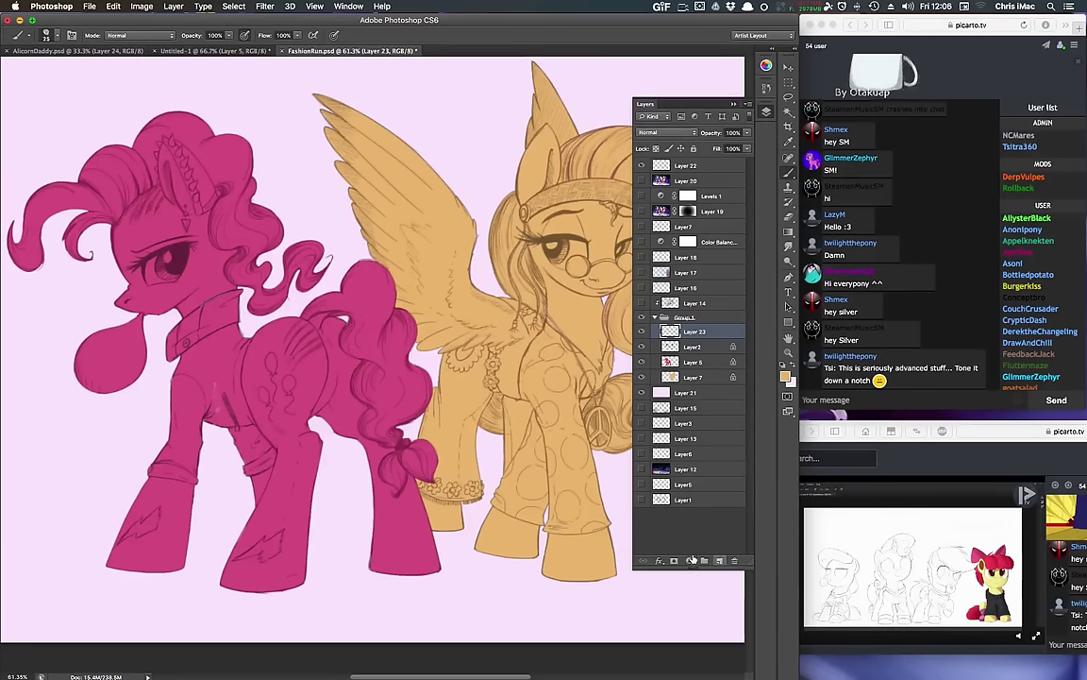
{"action": "left_click", "coordinate": [544, 444], "text": "ctrl+alt+super"}
{"action": "left_click_drag", "start_coordinate": [544, 443], "coordinate": [506, 442]}
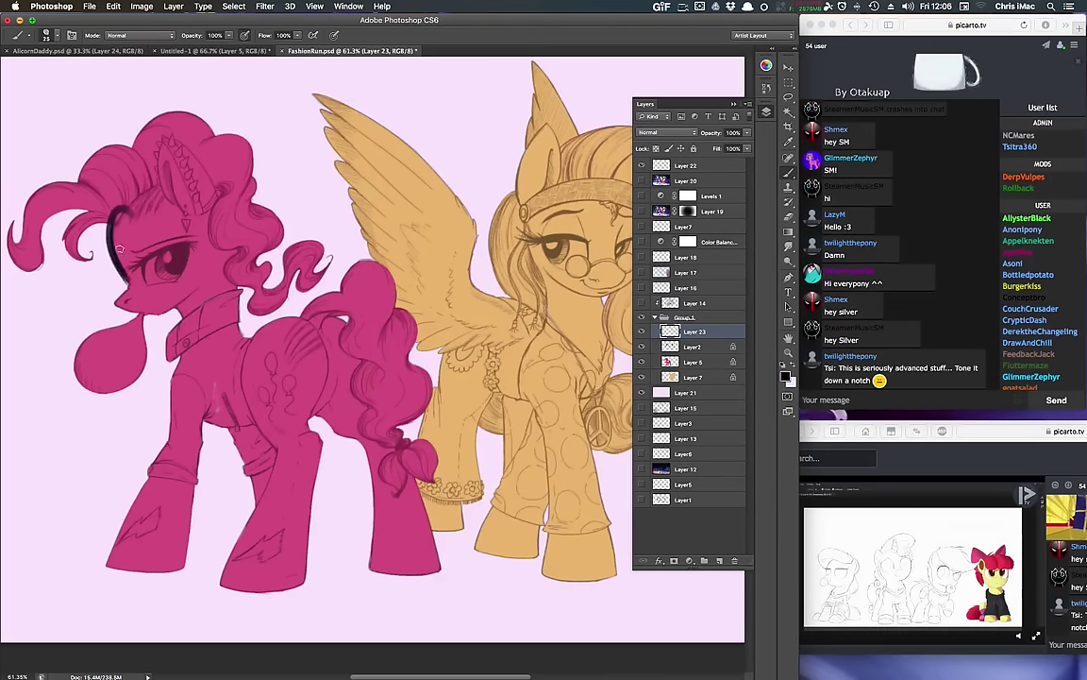
{"action": "mouse_move", "coordinate": [114, 229]}
{"action": "left_mouse_down"}
{"action": "mouse_move", "coordinate": [128, 289]}
{"action": "mouse_move", "coordinate": [115, 301]}
{"action": "mouse_move", "coordinate": [155, 322]}
{"action": "mouse_move", "coordinate": [172, 366]}
{"action": "mouse_move", "coordinate": [172, 403]}
{"action": "mouse_move", "coordinate": [125, 511]}
{"action": "mouse_move", "coordinate": [110, 577]}
{"action": "left_mouse_up"}
{"action": "mouse_move", "coordinate": [111, 574]}
{"action": "left_mouse_down"}
{"action": "mouse_move", "coordinate": [174, 522]}
{"action": "mouse_move", "coordinate": [198, 429]}
{"action": "left_mouse_up"}
{"action": "mouse_move", "coordinate": [205, 416]}
{"action": "left_mouse_down"}
{"action": "mouse_move", "coordinate": [230, 426]}
{"action": "mouse_move", "coordinate": [223, 593]}
{"action": "left_mouse_up"}
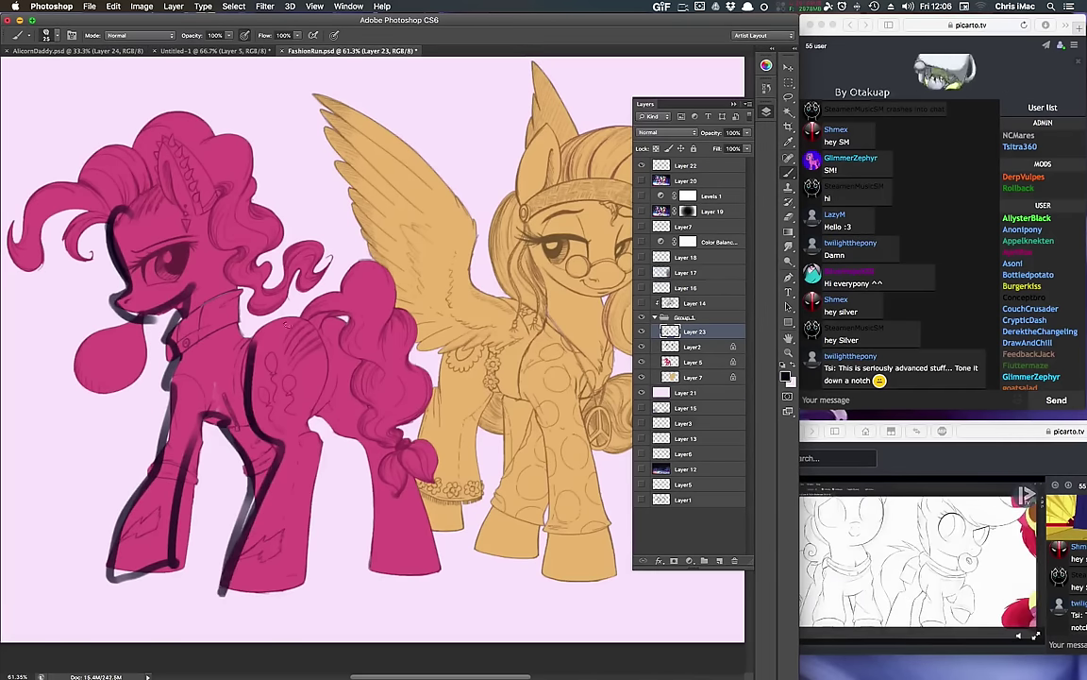
{"action": "mouse_move", "coordinate": [312, 406]}
{"action": "left_mouse_down"}
{"action": "mouse_move", "coordinate": [323, 468]}
{"action": "mouse_move", "coordinate": [225, 583]}
{"action": "mouse_move", "coordinate": [371, 513]}
{"action": "mouse_move", "coordinate": [437, 554]}
{"action": "left_mouse_up"}
Brush black outlines around the pink pony's curly tail, back and mane, including the curls over the forehead.
{"action": "left_click_drag", "start_coordinate": [418, 492], "coordinate": [406, 467]}
{"action": "mouse_move", "coordinate": [393, 435]}
{"action": "left_mouse_down"}
{"action": "mouse_move", "coordinate": [422, 423]}
{"action": "mouse_move", "coordinate": [441, 370]}
{"action": "left_mouse_up"}
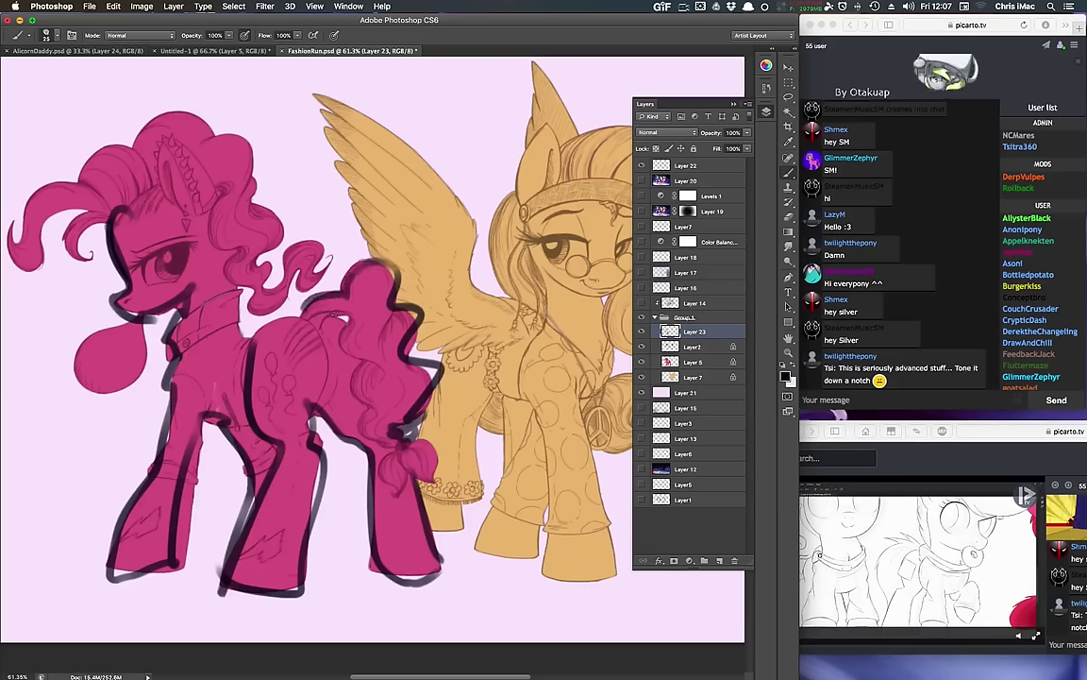
{"action": "left_click_drag", "start_coordinate": [393, 493], "coordinate": [411, 471]}
{"action": "mouse_move", "coordinate": [323, 319]}
{"action": "left_mouse_down"}
{"action": "mouse_move", "coordinate": [288, 323]}
{"action": "mouse_move", "coordinate": [249, 351]}
{"action": "left_mouse_up"}
{"action": "mouse_move", "coordinate": [268, 294]}
{"action": "left_mouse_down"}
{"action": "mouse_move", "coordinate": [310, 244]}
{"action": "mouse_move", "coordinate": [268, 274]}
{"action": "left_mouse_up"}
{"action": "mouse_move", "coordinate": [260, 264]}
{"action": "left_mouse_down"}
{"action": "mouse_move", "coordinate": [273, 209]}
{"action": "mouse_move", "coordinate": [222, 138]}
{"action": "left_mouse_up"}
{"action": "left_click_drag", "start_coordinate": [238, 128], "coordinate": [144, 105]}
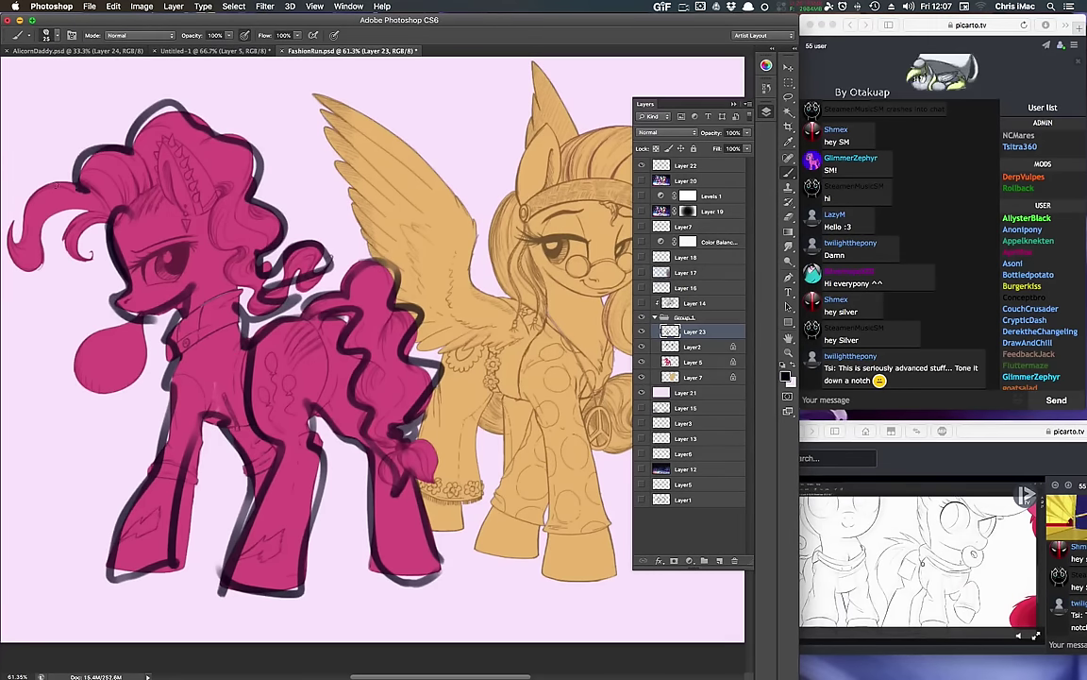
{"action": "mouse_move", "coordinate": [59, 168]}
{"action": "left_mouse_down"}
{"action": "mouse_move", "coordinate": [15, 238]}
{"action": "mouse_move", "coordinate": [42, 247]}
{"action": "left_mouse_up"}
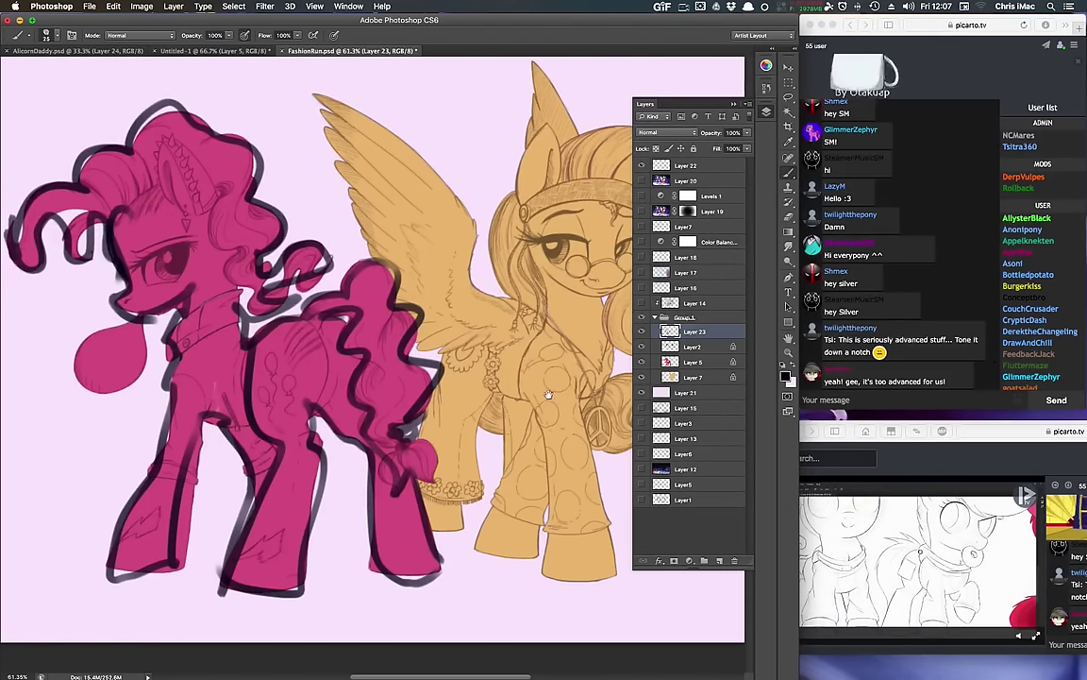
Outline the winged pony's legs, tail, mane, ear and raised wing with thick black strokes.
{"action": "left_click_drag", "start_coordinate": [556, 444], "coordinate": [414, 425]}
{"action": "mouse_move", "coordinate": [397, 555]}
{"action": "left_mouse_down"}
{"action": "mouse_move", "coordinate": [461, 556]}
{"action": "mouse_move", "coordinate": [458, 464]}
{"action": "left_mouse_up"}
{"action": "left_click_drag", "start_coordinate": [458, 506], "coordinate": [452, 431]}
{"action": "left_click_drag", "start_coordinate": [453, 430], "coordinate": [506, 436]}
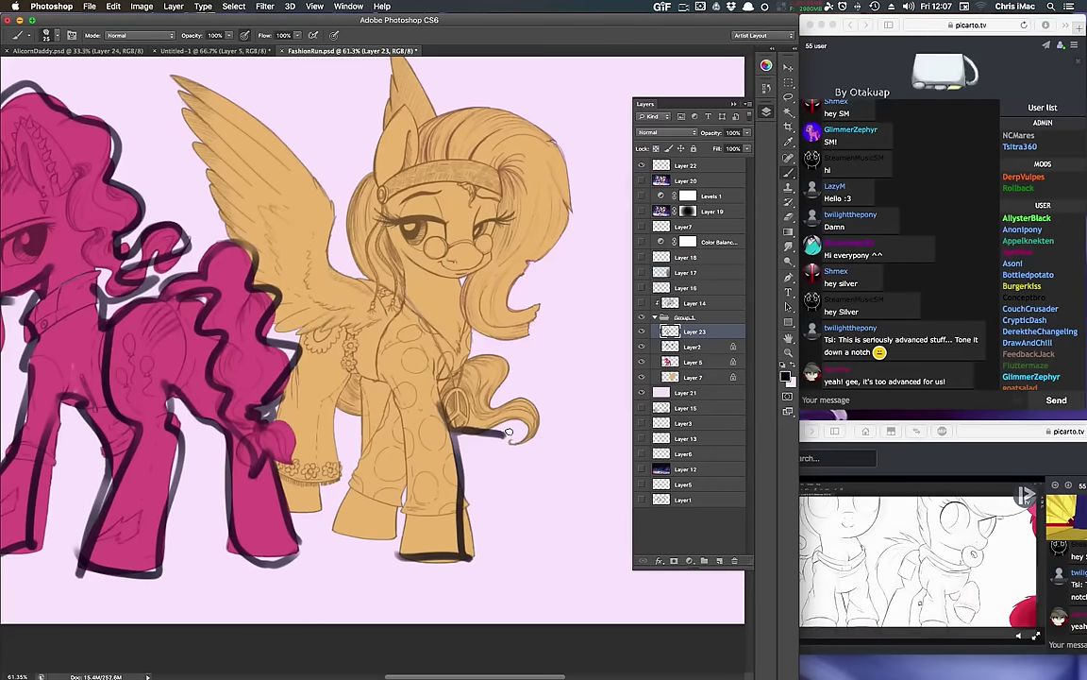
{"action": "mouse_move", "coordinate": [481, 335]}
{"action": "left_mouse_down"}
{"action": "mouse_move", "coordinate": [573, 208]}
{"action": "mouse_move", "coordinate": [423, 70]}
{"action": "mouse_move", "coordinate": [380, 171]}
{"action": "mouse_move", "coordinate": [370, 265]}
{"action": "mouse_move", "coordinate": [221, 89]}
{"action": "mouse_move", "coordinate": [196, 147]}
{"action": "mouse_move", "coordinate": [215, 227]}
{"action": "mouse_move", "coordinate": [262, 307]}
{"action": "mouse_move", "coordinate": [301, 336]}
{"action": "mouse_move", "coordinate": [295, 510]}
{"action": "mouse_move", "coordinate": [321, 453]}
{"action": "left_mouse_up"}
{"action": "left_click_drag", "start_coordinate": [350, 387], "coordinate": [356, 443]}
{"action": "left_click_drag", "start_coordinate": [432, 455], "coordinate": [468, 478]}
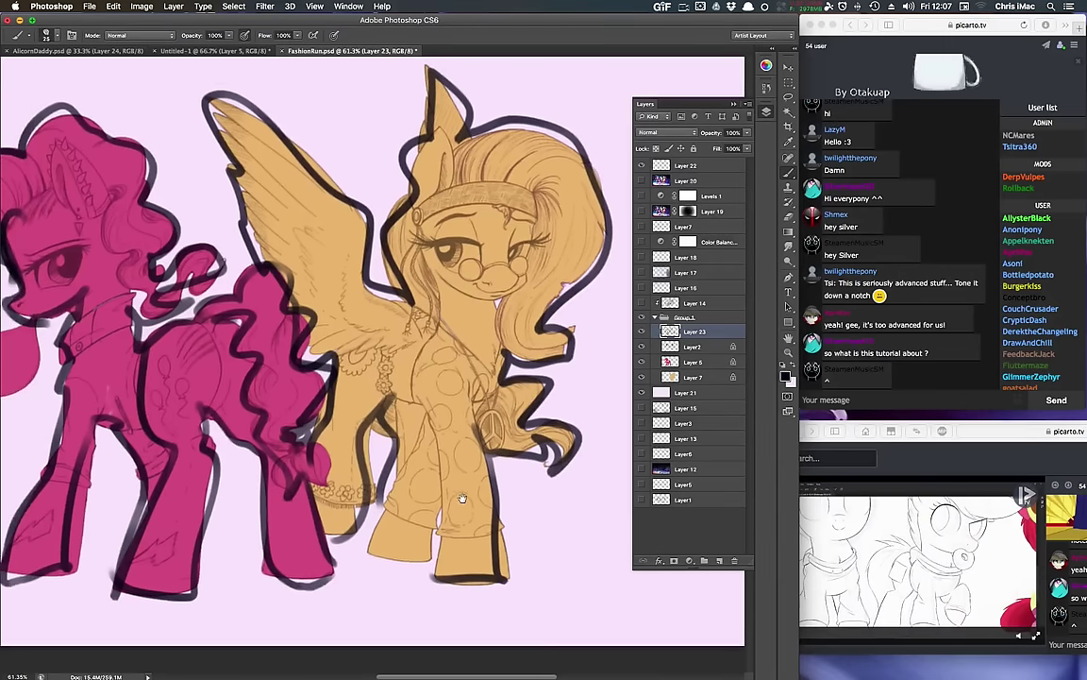
Draw simple black facial features on the winged pony, plus the pink pony's eye and bubble gum outline.
{"action": "mouse_move", "coordinate": [535, 214]}
{"action": "left_mouse_down"}
{"action": "mouse_move", "coordinate": [518, 258]}
{"action": "mouse_move", "coordinate": [439, 249]}
{"action": "left_mouse_up"}
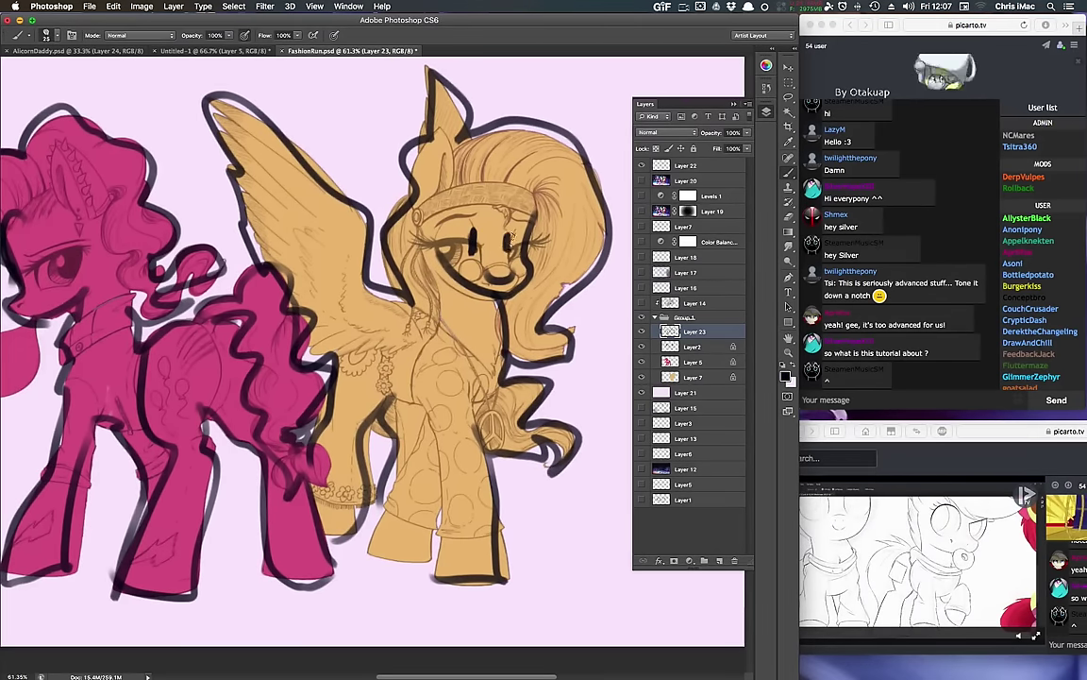
{"action": "left_click_drag", "start_coordinate": [510, 232], "coordinate": [510, 255]}
{"action": "left_click_drag", "start_coordinate": [414, 376], "coordinate": [602, 384]}
{"action": "mouse_move", "coordinate": [241, 262]}
{"action": "left_mouse_down"}
{"action": "mouse_move", "coordinate": [246, 286]}
{"action": "mouse_move", "coordinate": [202, 287]}
{"action": "mouse_move", "coordinate": [208, 317]}
{"action": "mouse_move", "coordinate": [176, 337]}
{"action": "left_mouse_up"}
{"action": "left_click_drag", "start_coordinate": [323, 304], "coordinate": [327, 358]}
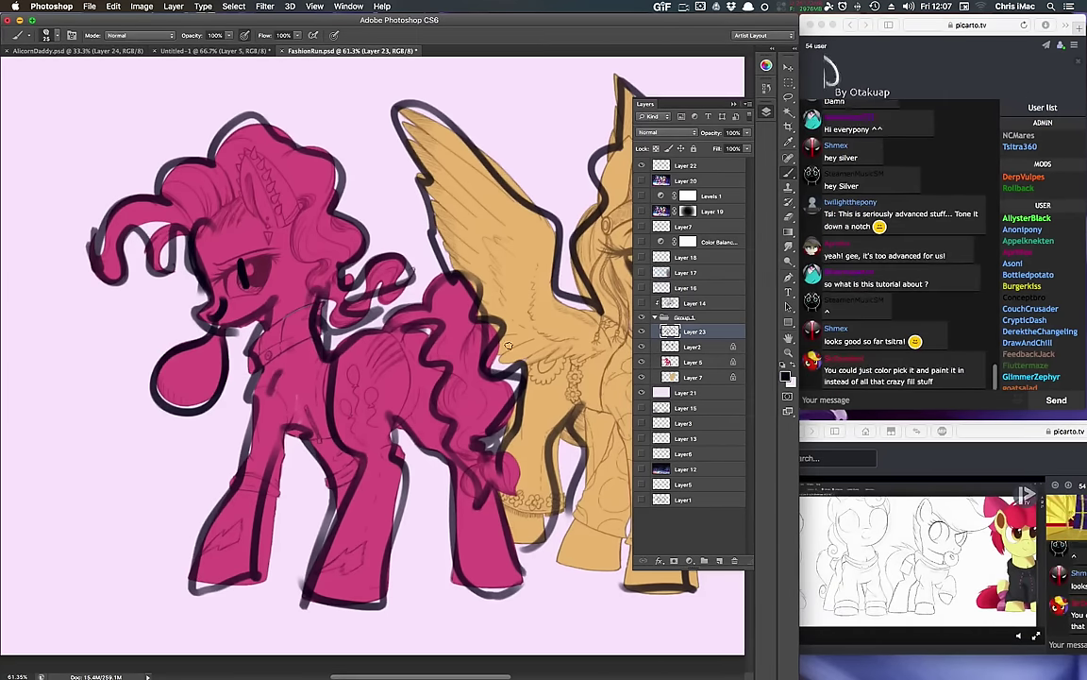
Finish the black outline strokes at the legs, hide the Layer2 line art and flip the canvas horizontally.
{"action": "left_click_drag", "start_coordinate": [541, 548], "coordinate": [477, 512]}
{"action": "mouse_move", "coordinate": [391, 455]}
{"action": "left_mouse_down"}
{"action": "mouse_move", "coordinate": [393, 526]}
{"action": "mouse_move", "coordinate": [458, 546]}
{"action": "mouse_move", "coordinate": [392, 545]}
{"action": "left_mouse_up"}
{"action": "left_click_drag", "start_coordinate": [525, 550], "coordinate": [437, 539]}
{"action": "left_click", "coordinate": [643, 348]}
{"action": "key", "text": "super+shift+h"}
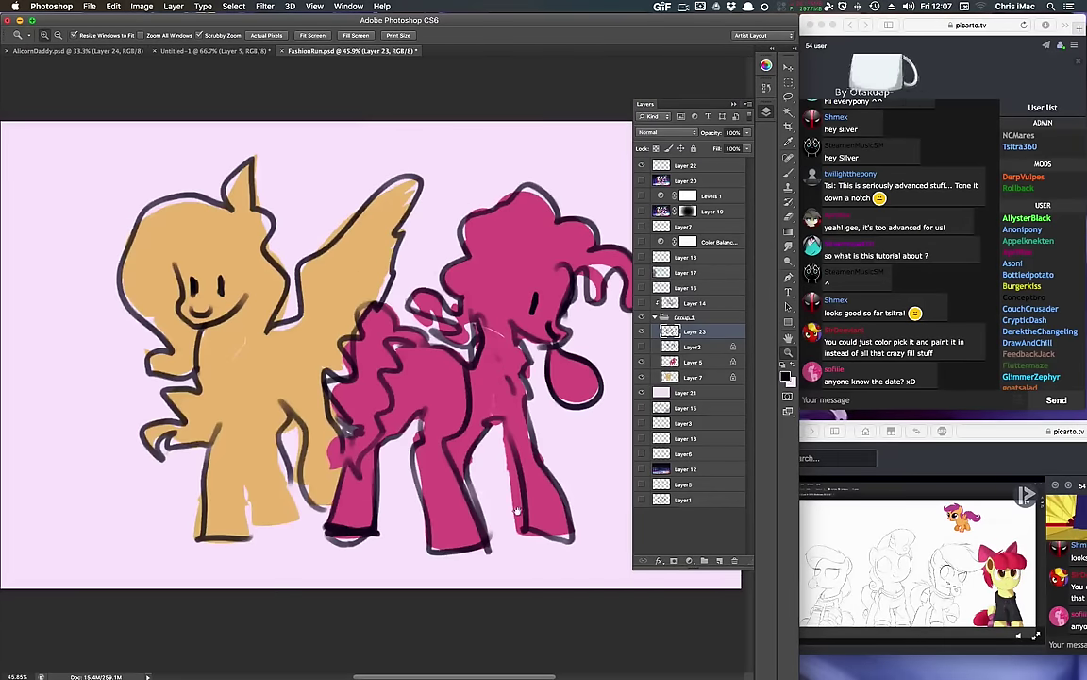
{"action": "left_click_drag", "start_coordinate": [513, 516], "coordinate": [459, 502]}
{"action": "left_click_drag", "start_coordinate": [367, 507], "coordinate": [452, 563]}
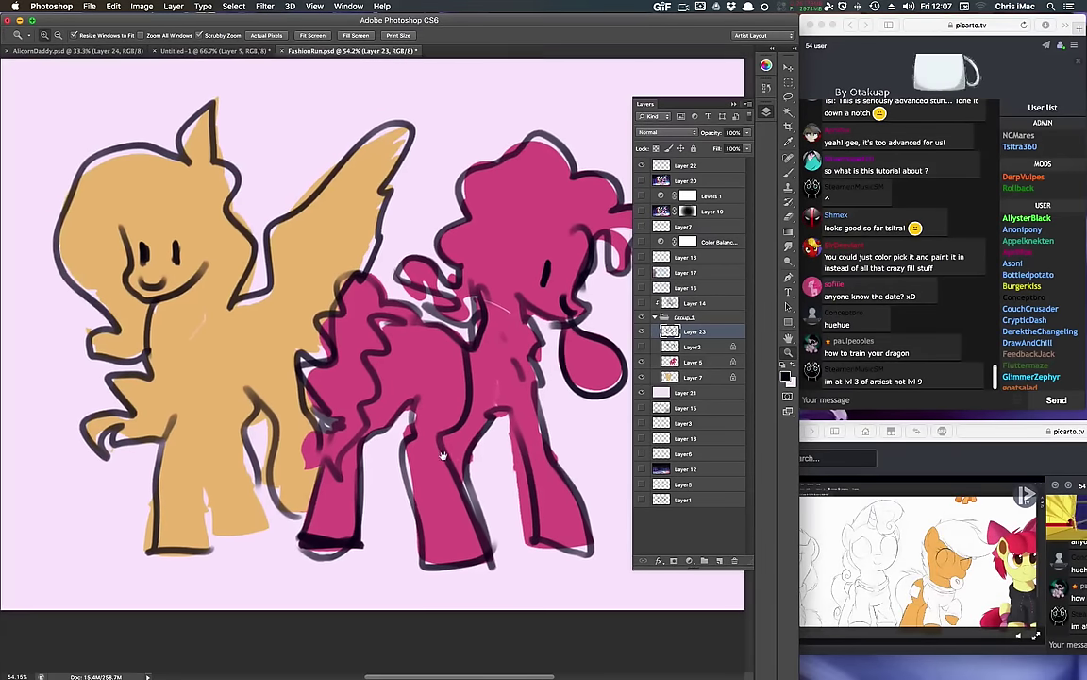
Hide the flat pony colours on Layer 5 and Layer 7 and fill the Layer 21 background with white.
{"action": "left_click", "coordinate": [643, 364]}
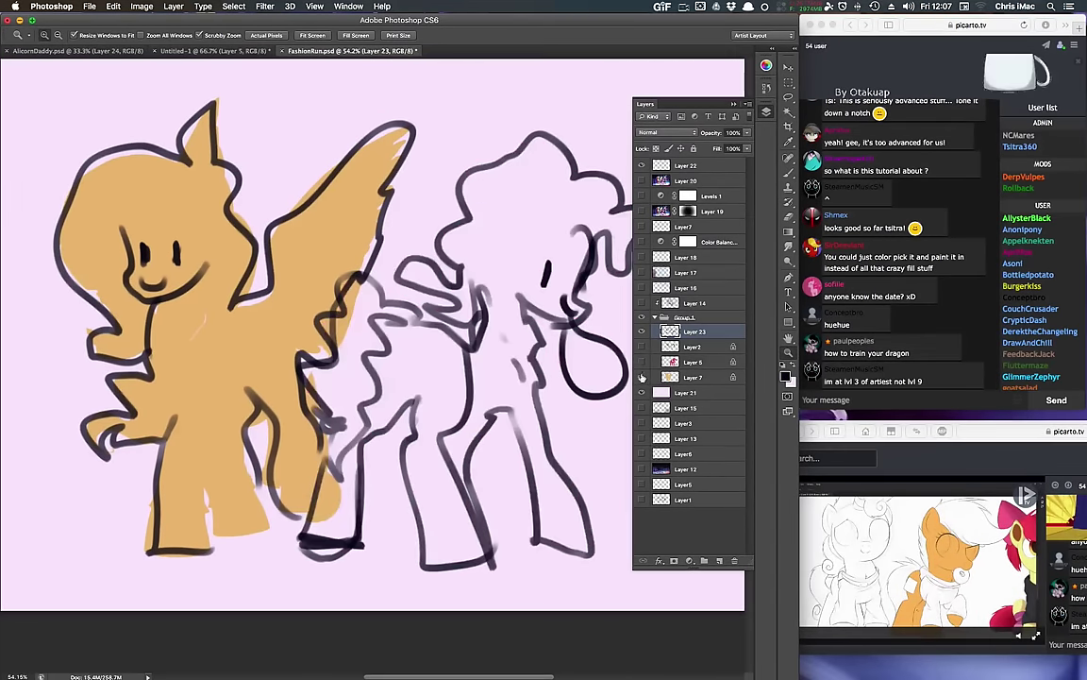
{"action": "left_click", "coordinate": [642, 378]}
{"action": "left_click", "coordinate": [696, 397]}
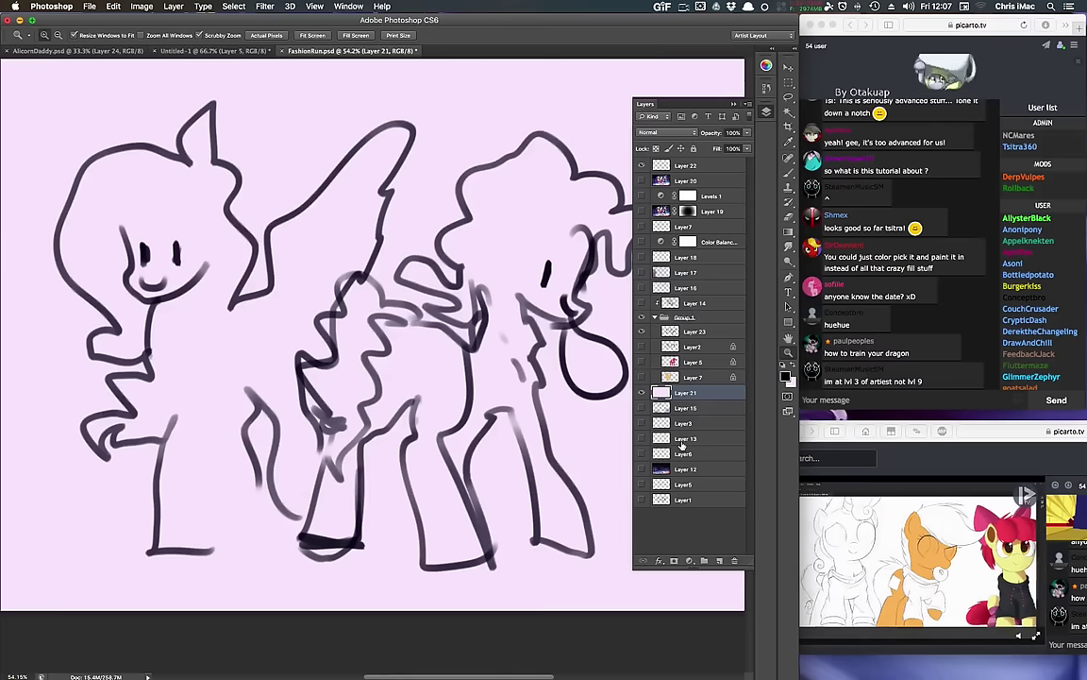
{"action": "key", "text": "super+BackSpace"}
Hide the simplified black outlines on Layer 23 to leave a blank canvas.
{"action": "left_click_drag", "start_coordinate": [512, 555], "coordinate": [481, 536]}
{"action": "key", "text": "super+u"}
{"action": "left_click_drag", "start_coordinate": [405, 495], "coordinate": [468, 511]}
{"action": "left_click", "coordinate": [642, 333]}
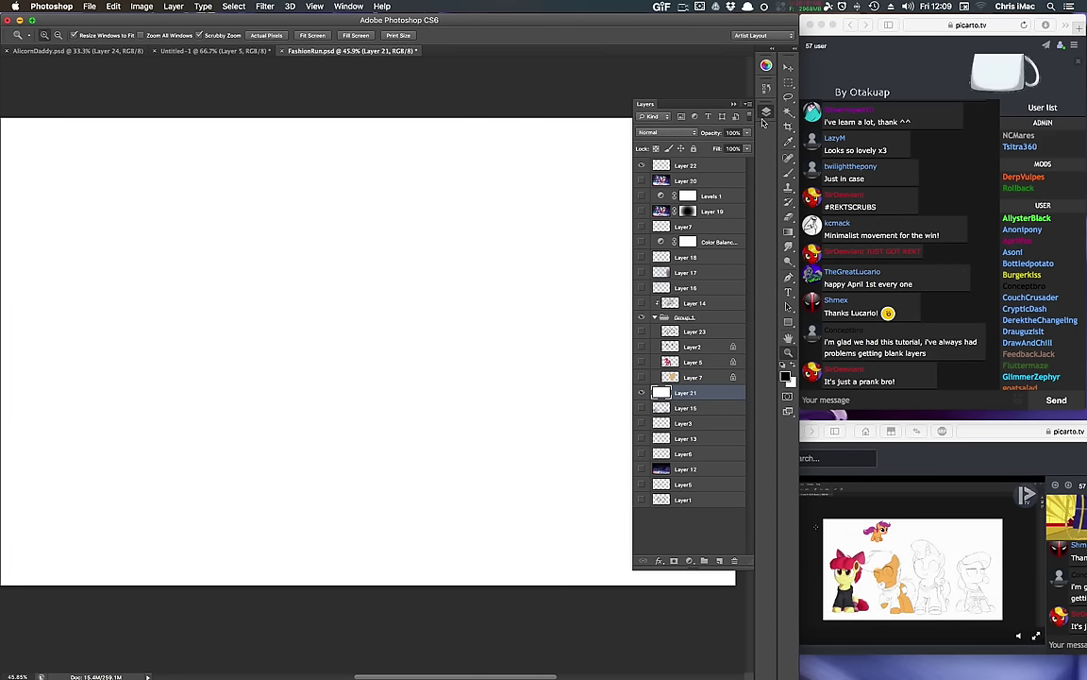
Show the finished artwork on Layer 20 for comparison with the blank canvas and hide it again.
{"action": "left_click", "coordinate": [766, 112]}
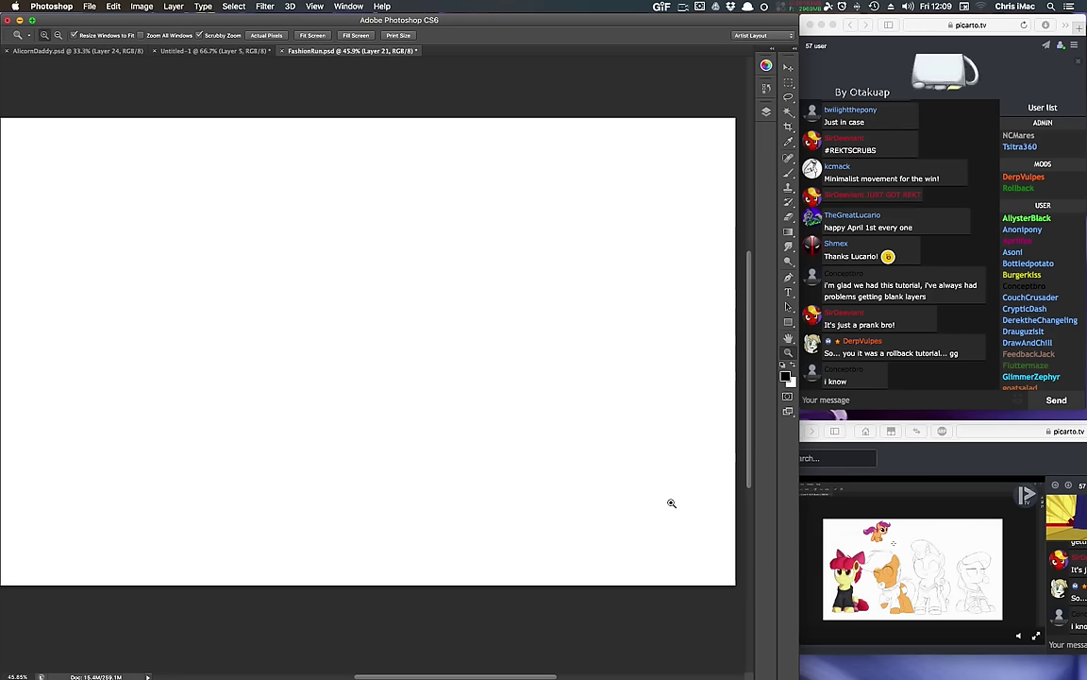
{"action": "left_click", "coordinate": [766, 112]}
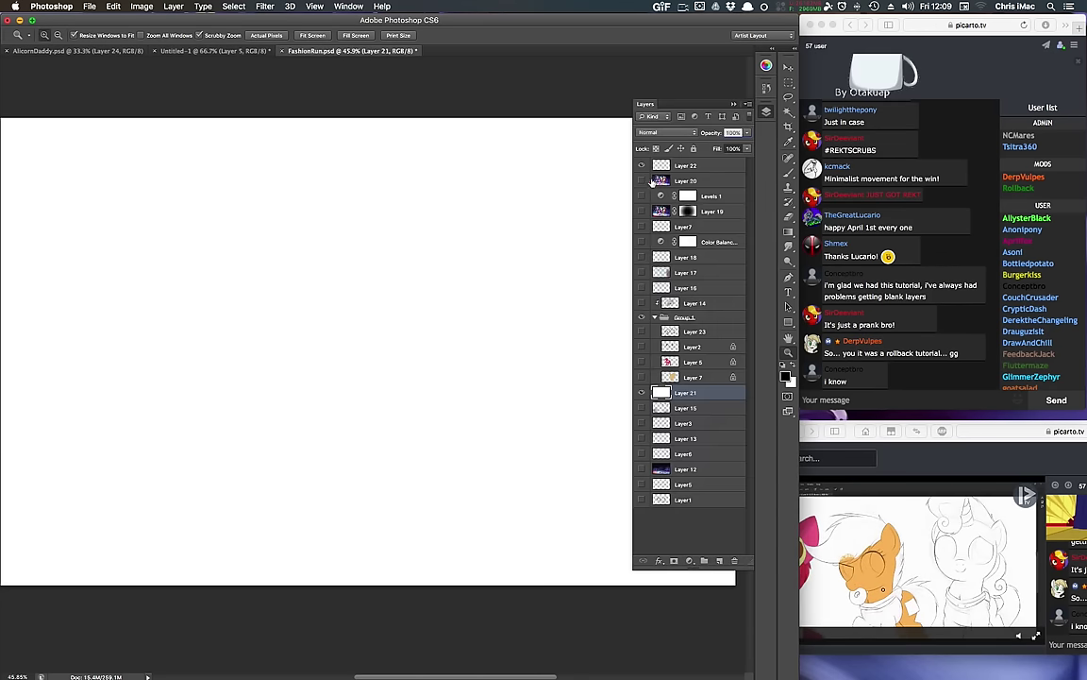
{"action": "left_click", "coordinate": [643, 180]}
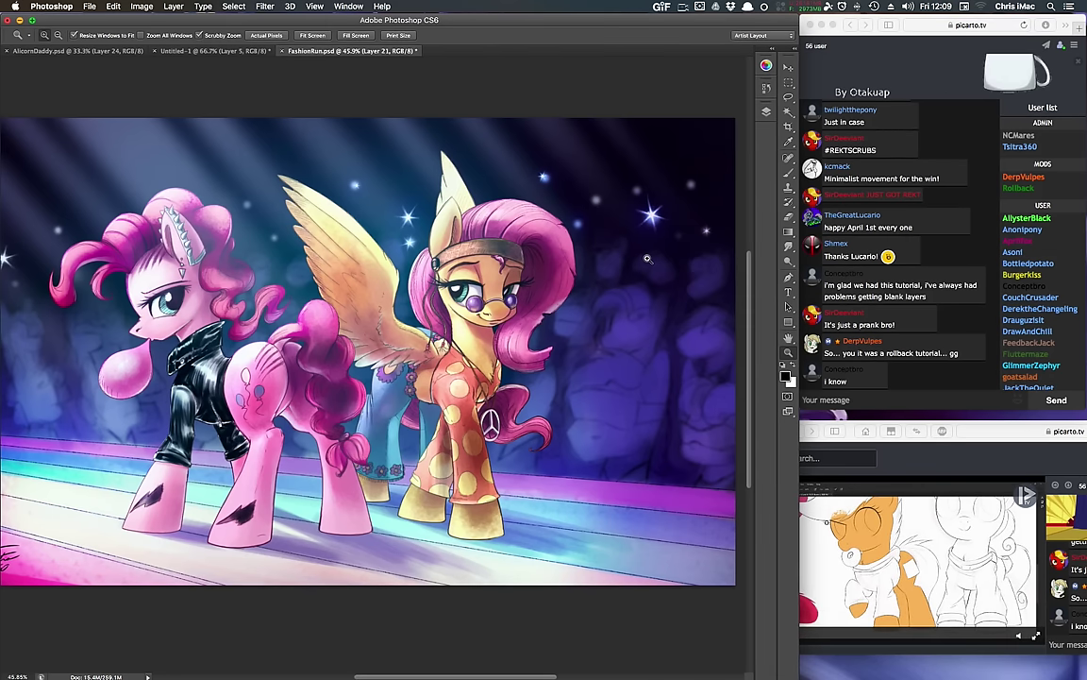
{"action": "left_click", "coordinate": [764, 113]}
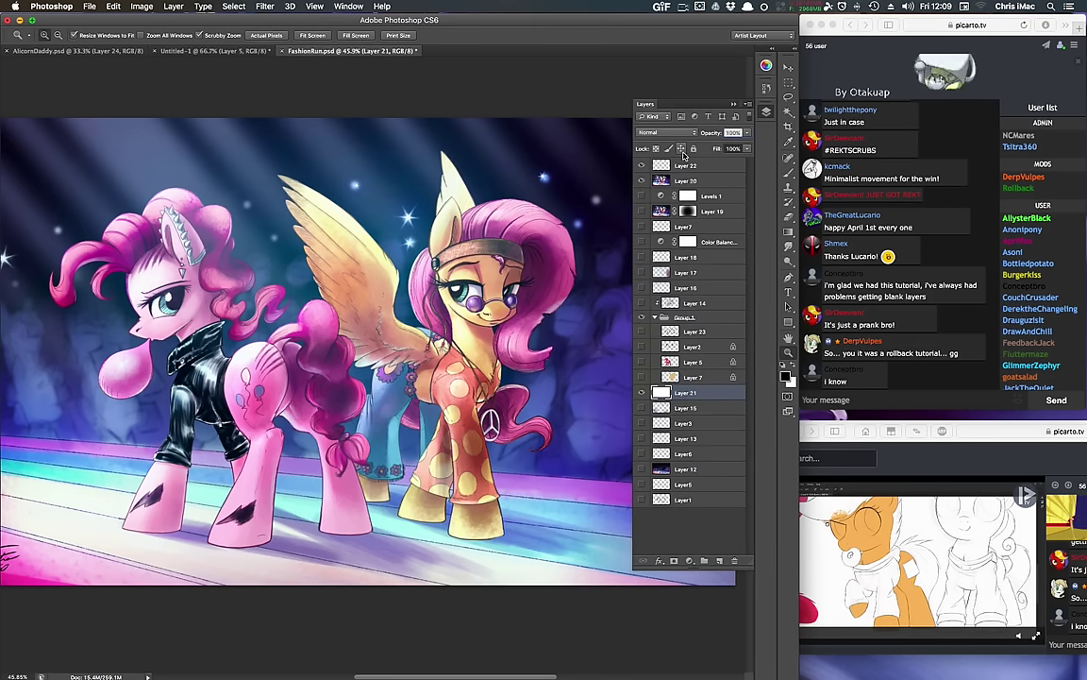
{"action": "left_click", "coordinate": [643, 181]}
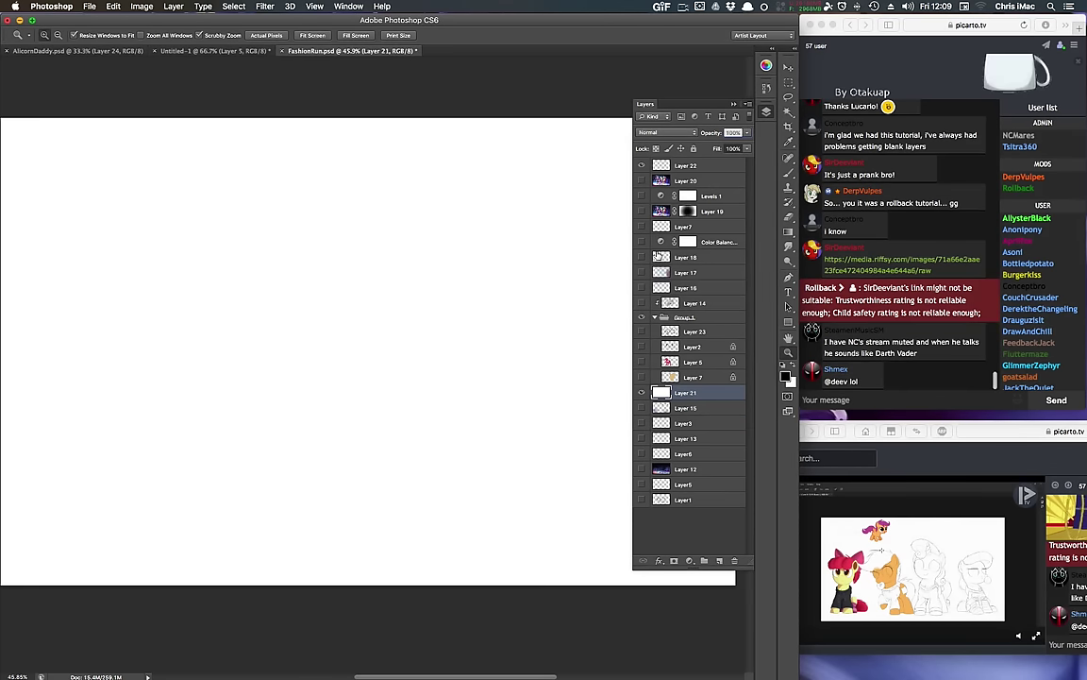
{"action": "left_click", "coordinate": [683, 7]}
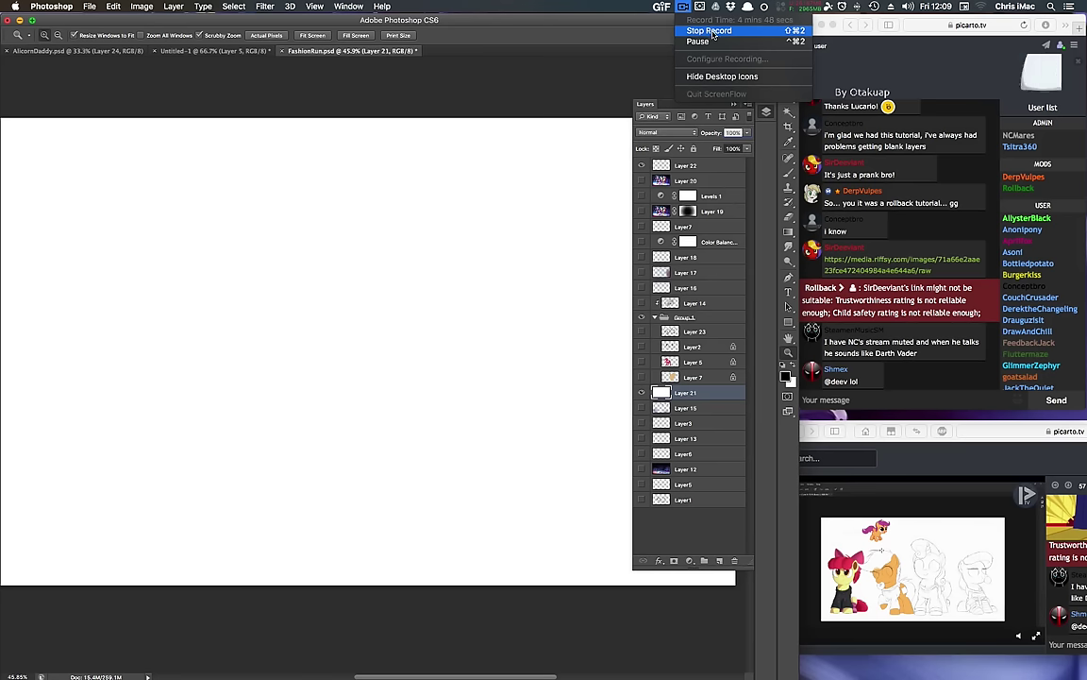